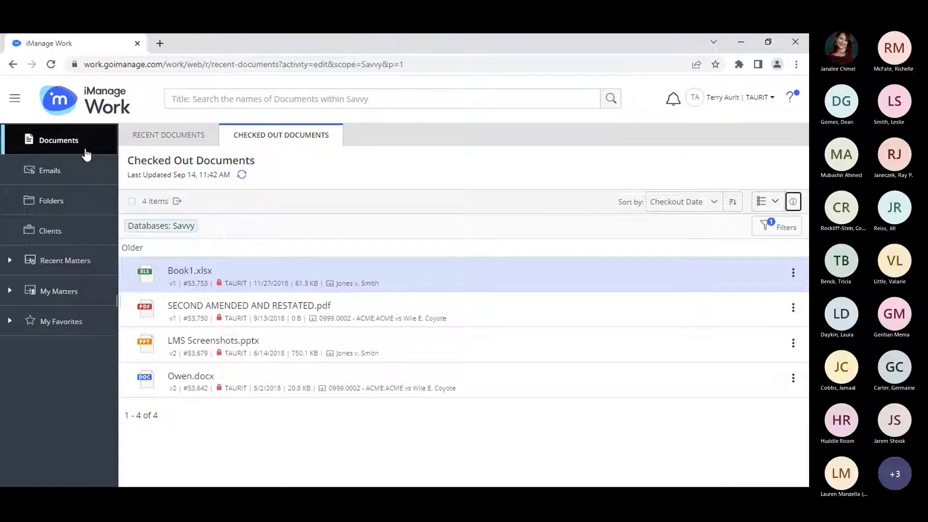
pyautogui.click(168, 139)
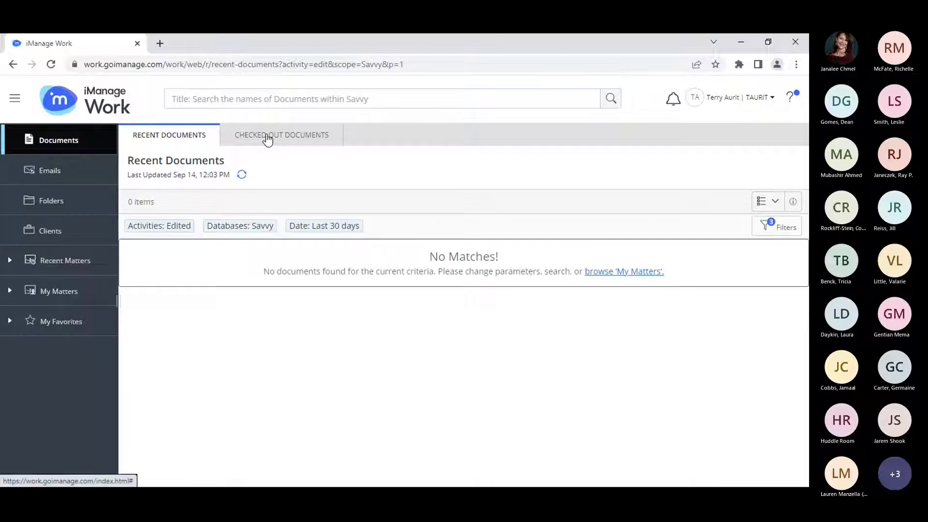
pyautogui.click(267, 140)
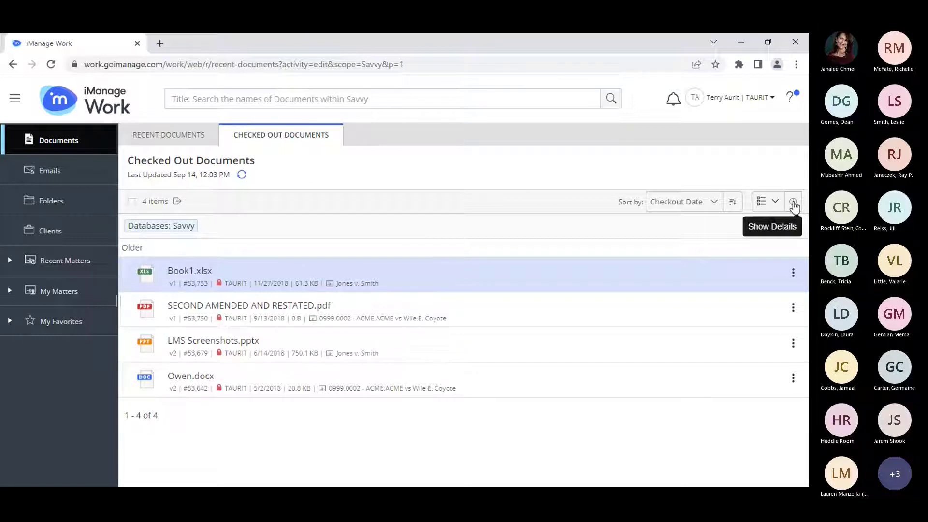
# Show Book1.xlsx's details panel, check its version history, and load its 18-page preview.
pyautogui.click(795, 205)
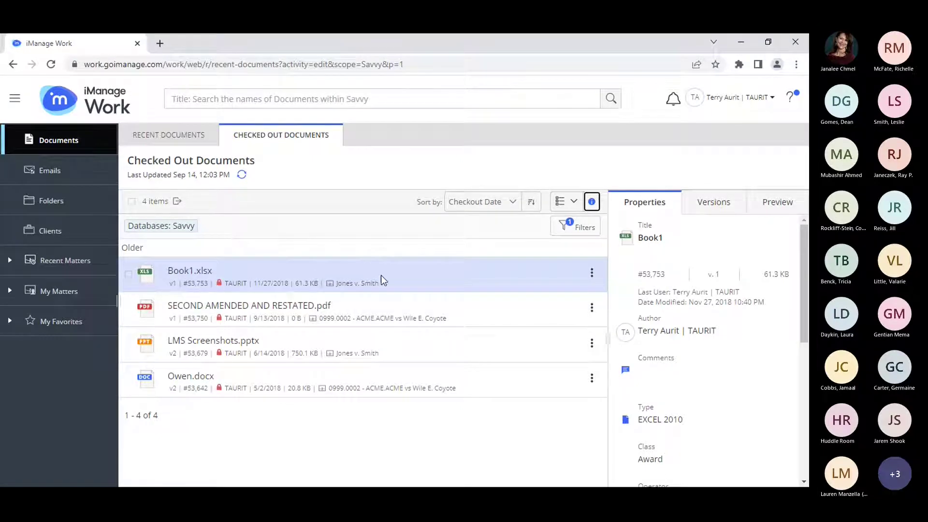
pyautogui.scroll(-5, 691, 246)
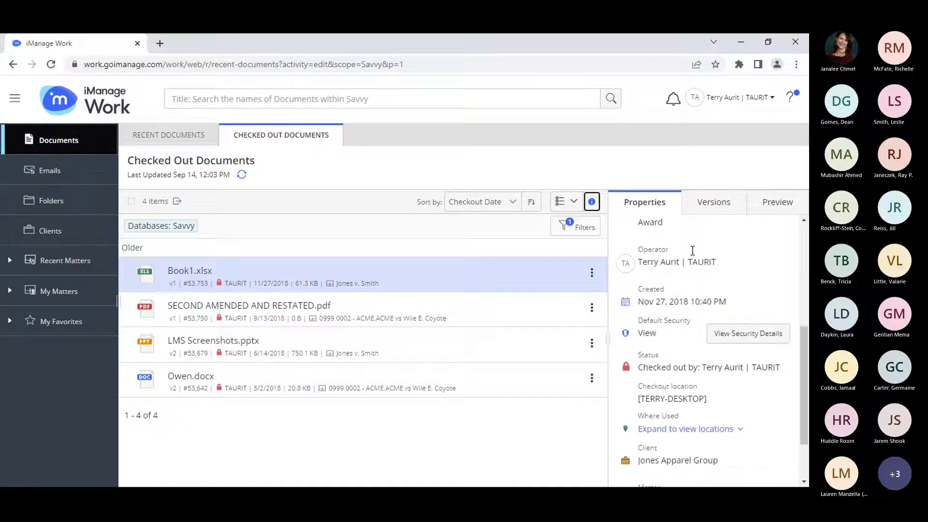
pyautogui.scroll(5, 692, 250)
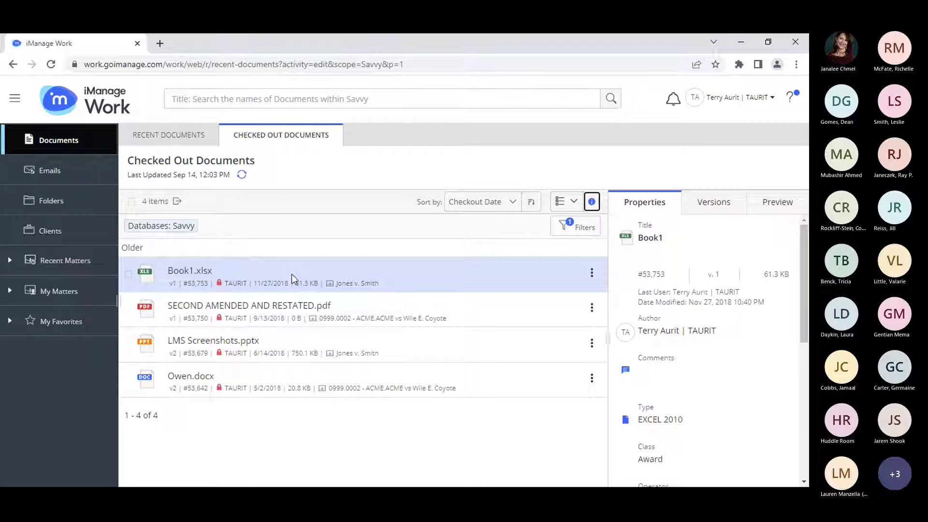
pyautogui.click(726, 212)
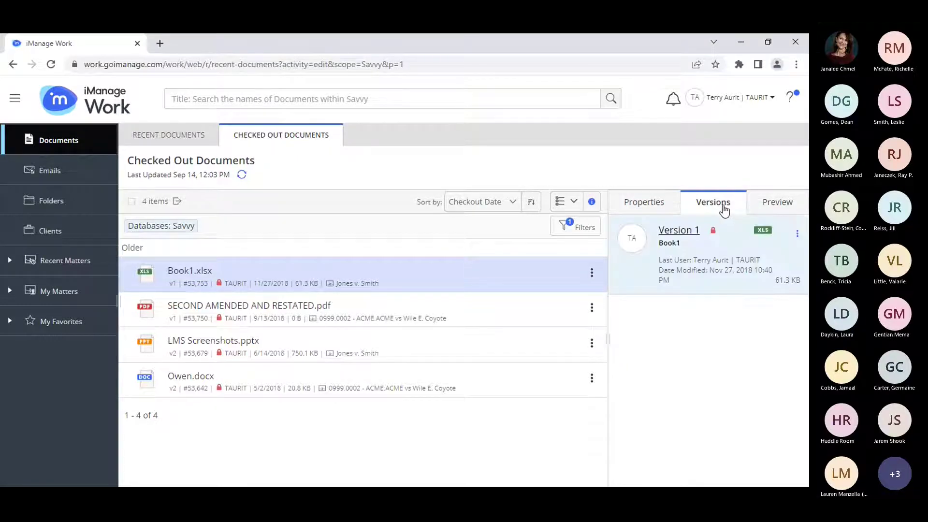
pyautogui.click(778, 211)
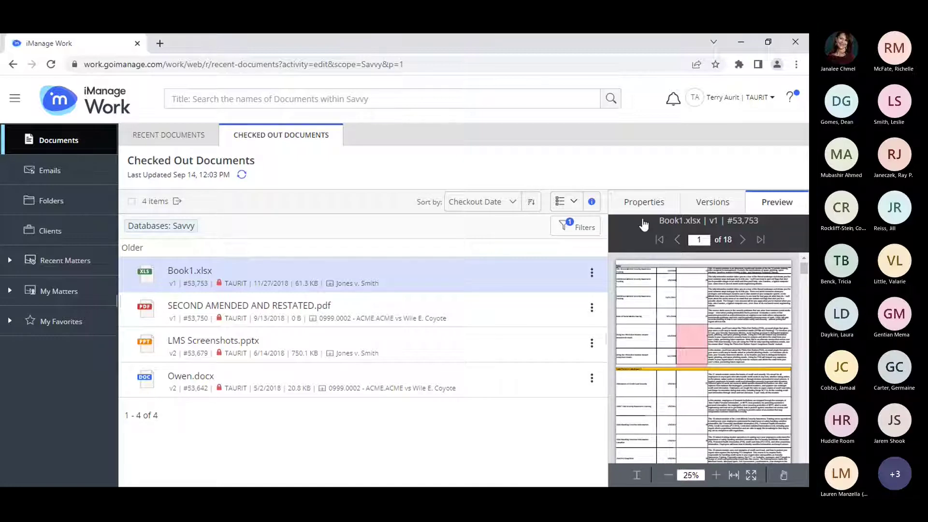
# Close the Book1.xlsx details panel, switch the documents to Grid view, then back to List view.
pyautogui.click(593, 204)
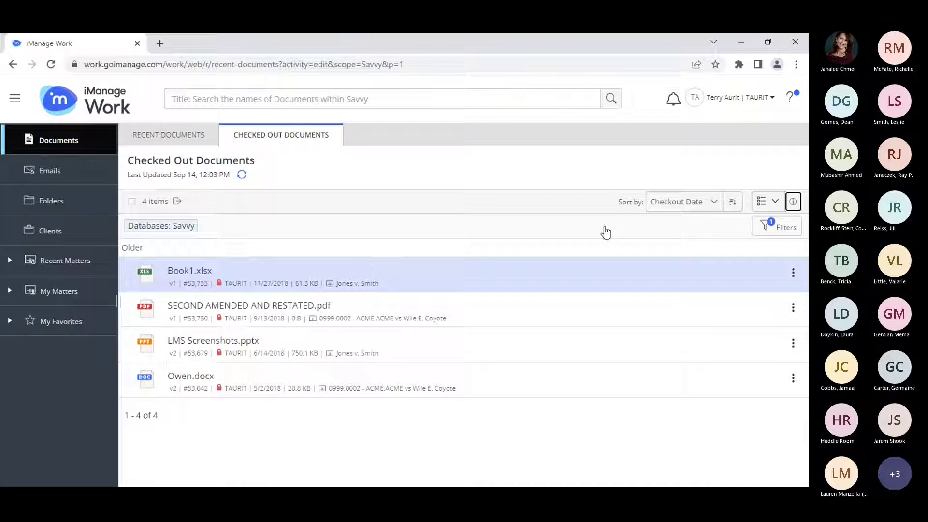
pyautogui.click(776, 203)
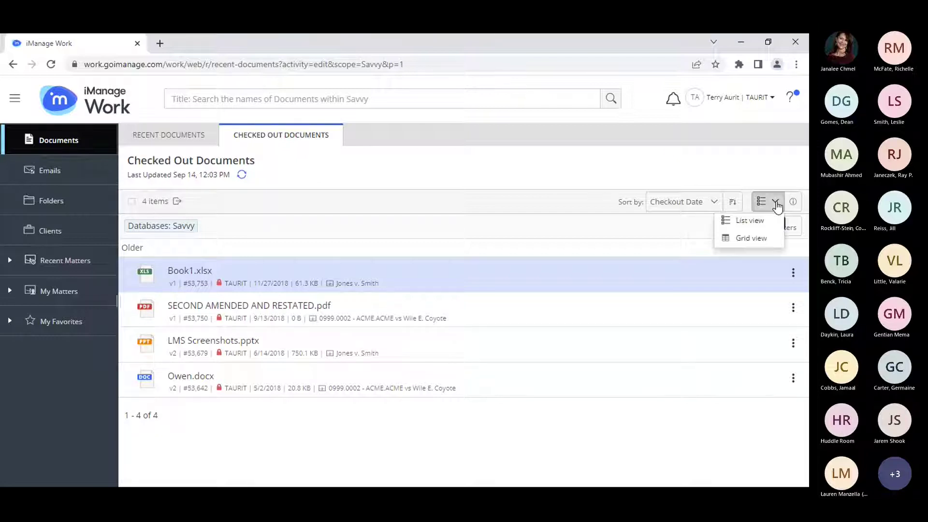
pyautogui.click(746, 244)
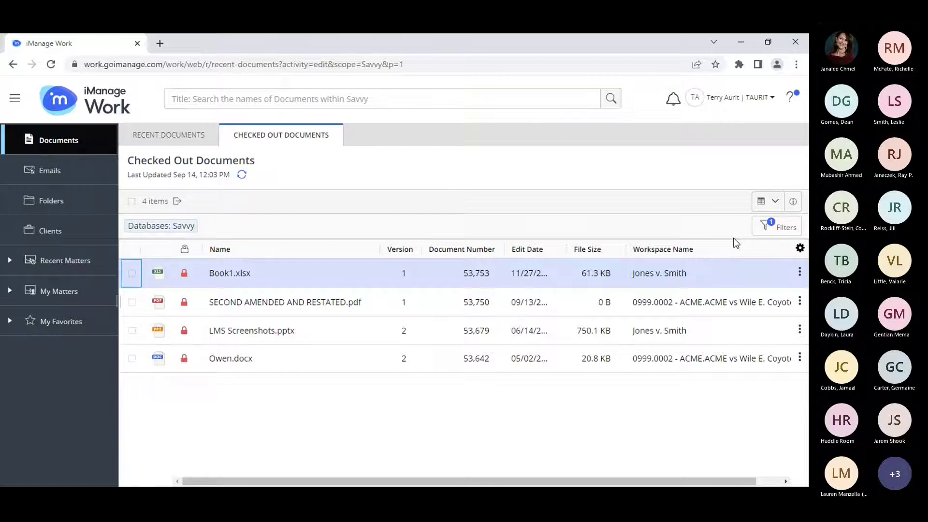
pyautogui.click(776, 203)
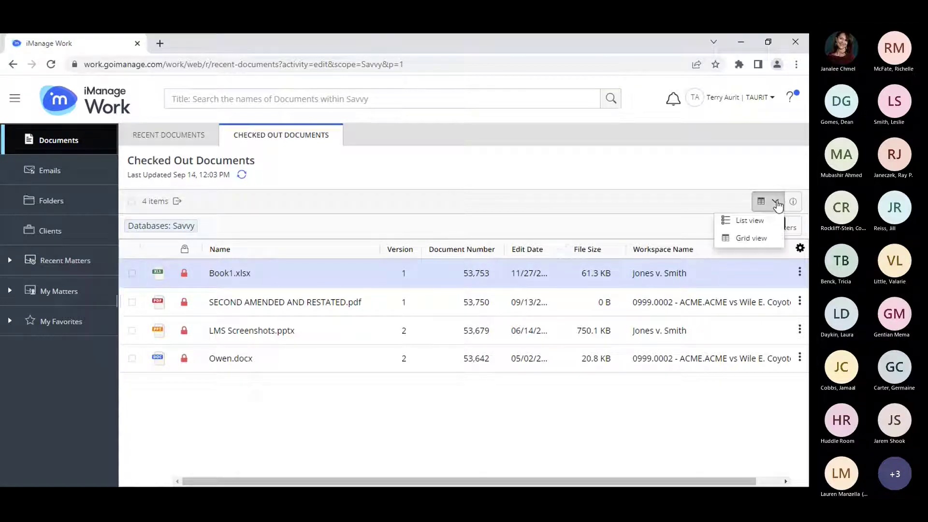
pyautogui.click(751, 221)
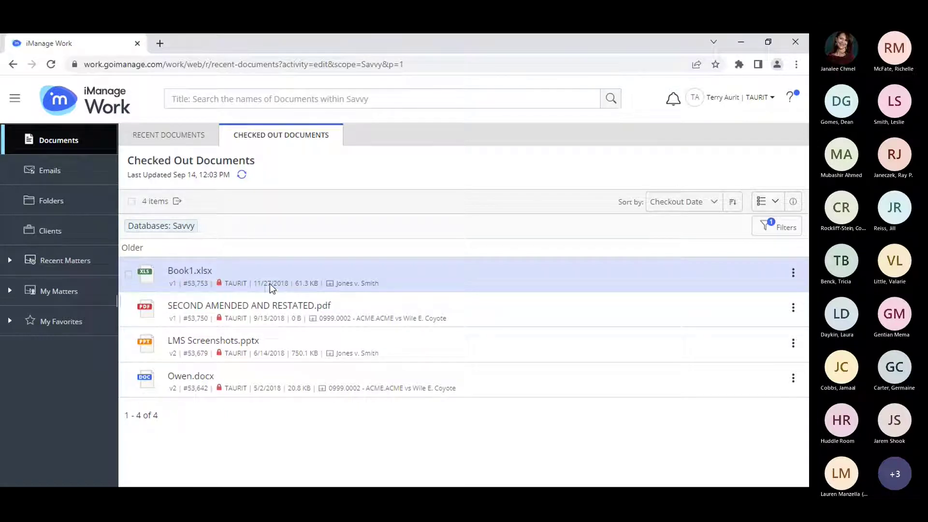
pyautogui.rightClick(184, 277)
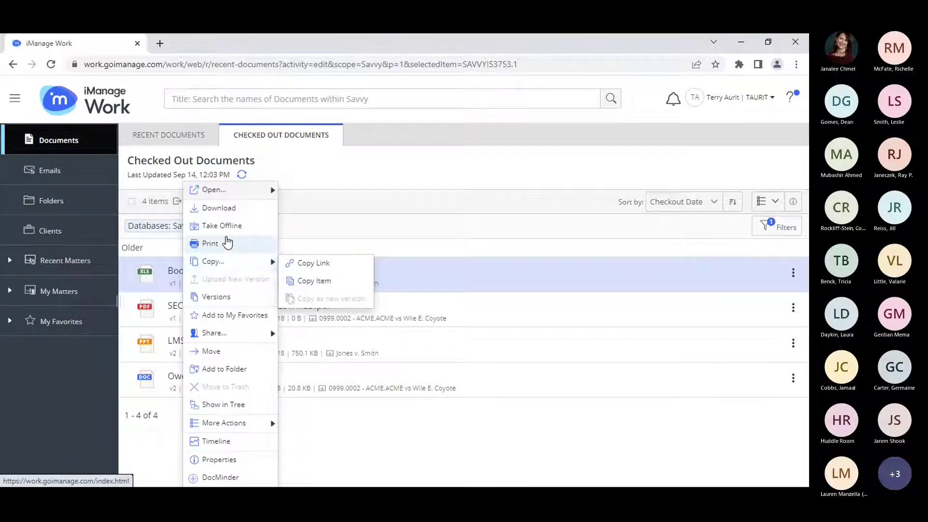
pyautogui.moveTo(234, 197)
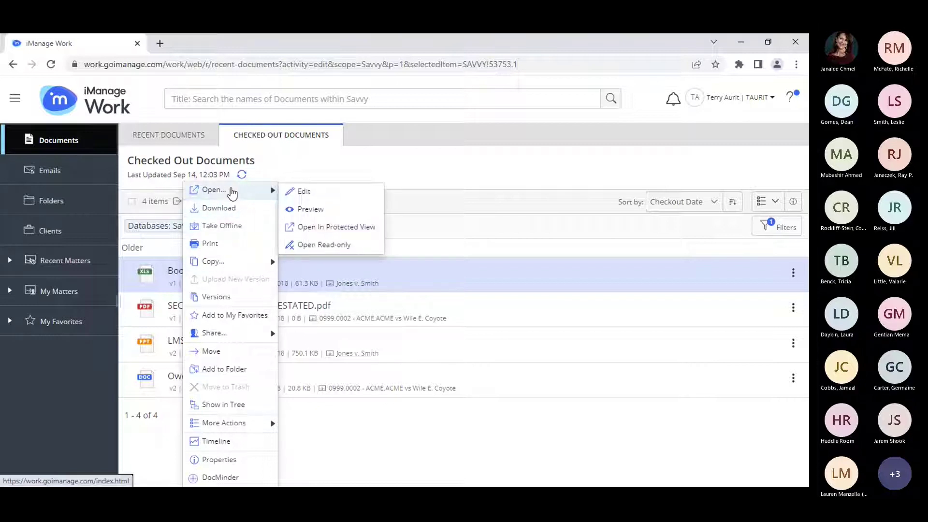
pyautogui.click(307, 211)
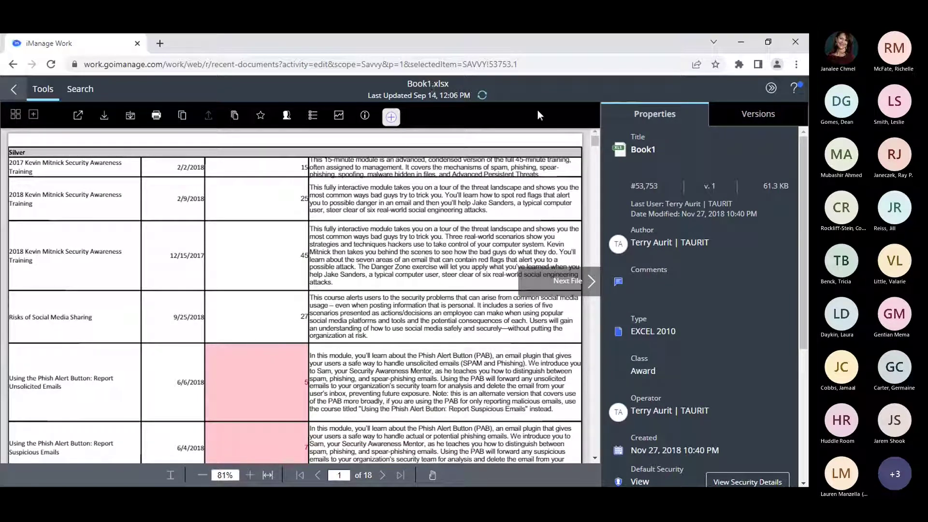
pyautogui.click(738, 122)
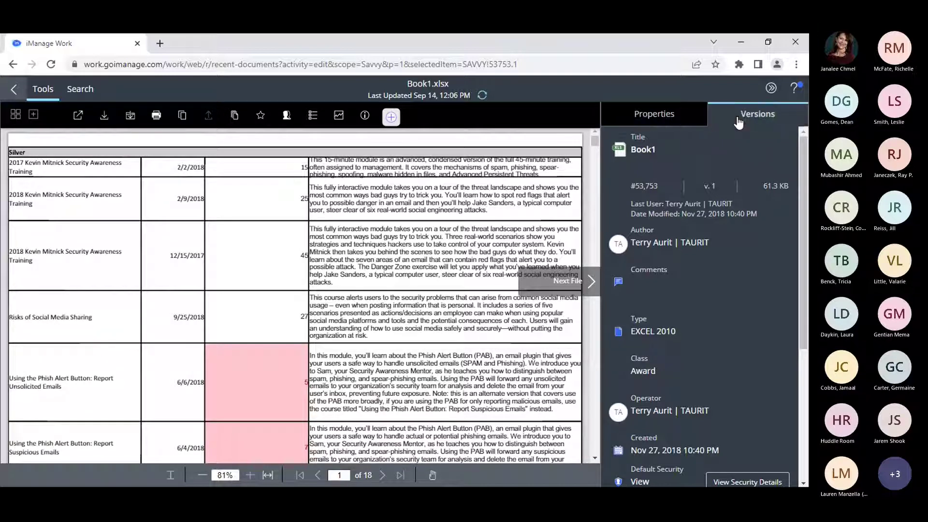
pyautogui.click(677, 120)
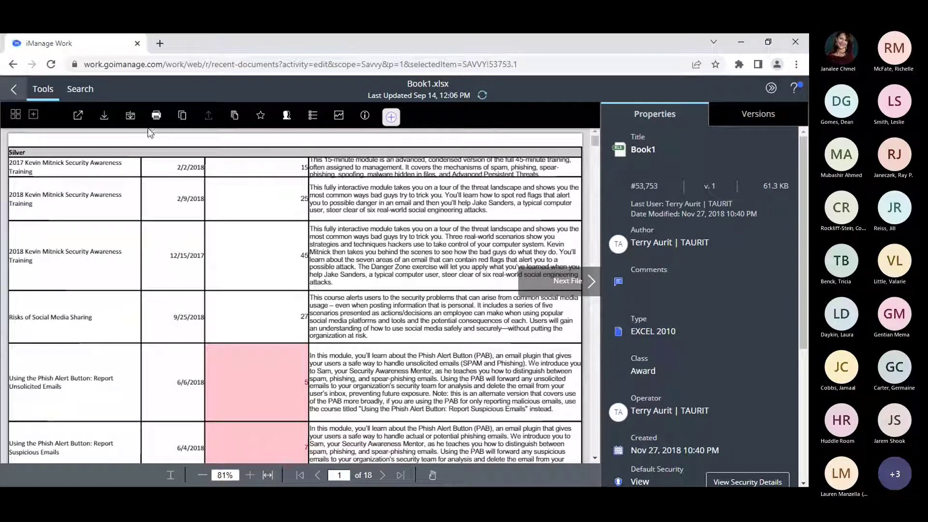
pyautogui.moveTo(287, 125)
pyautogui.click(14, 90)
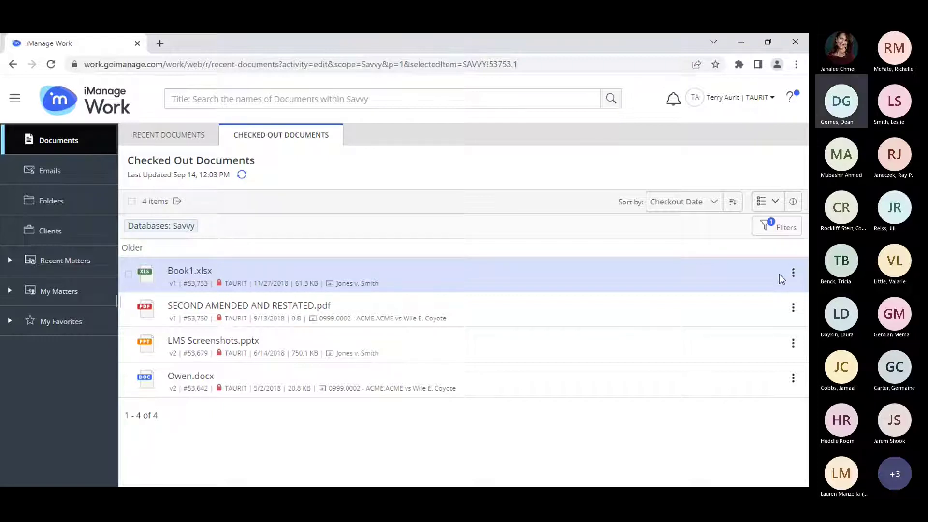
# Preview Book1.xlsx from its actions menu, move to the next file, then return to the list.
pyautogui.click(793, 276)
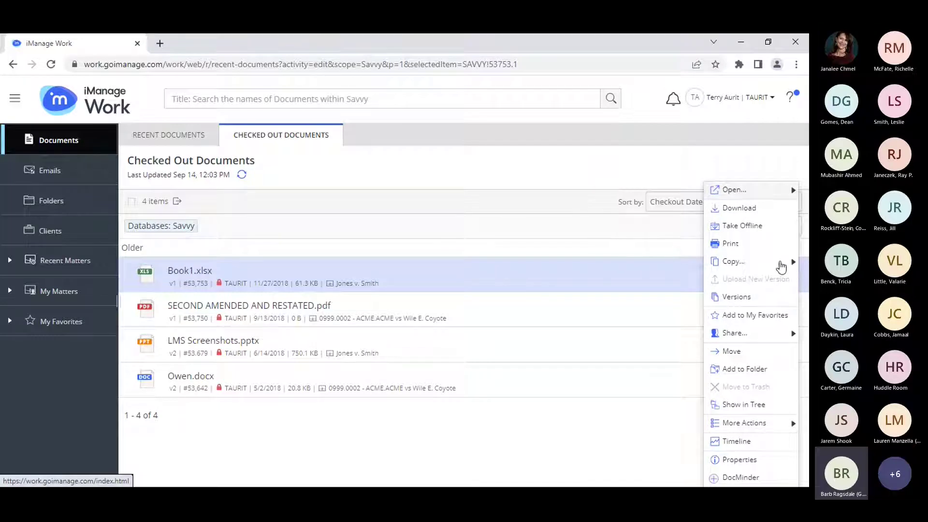
pyautogui.moveTo(773, 194)
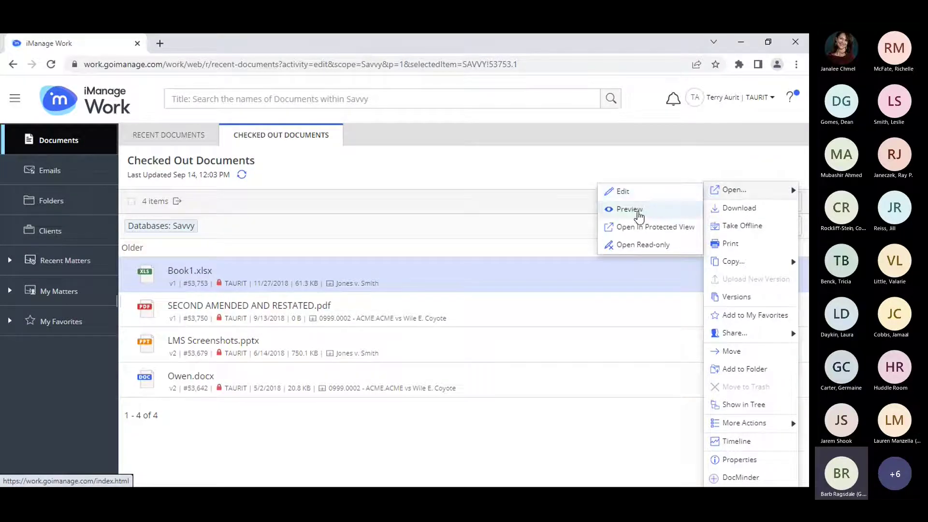
pyautogui.click(638, 213)
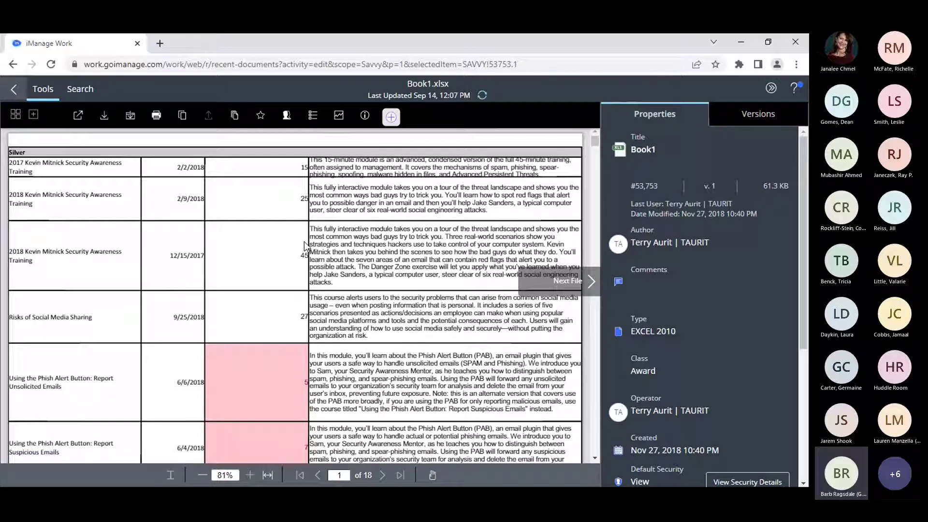
pyautogui.click(571, 287)
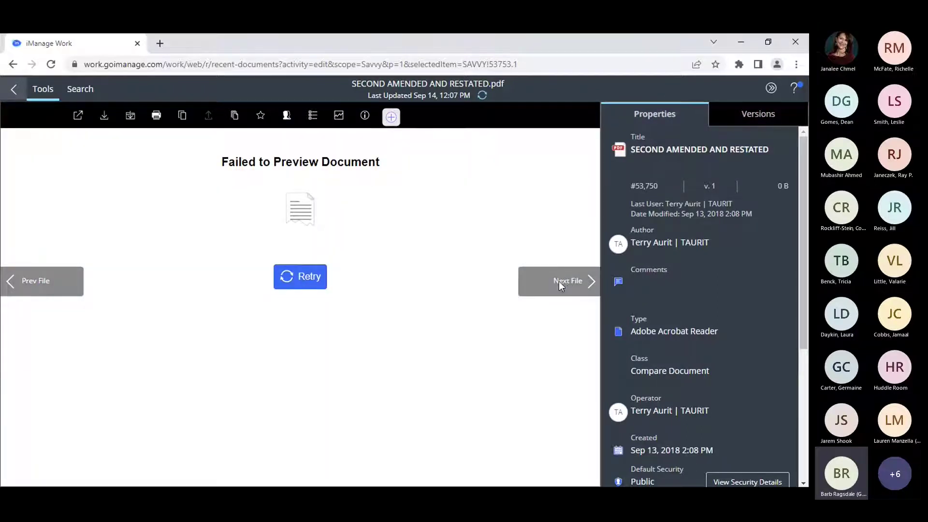
pyautogui.press('Escape')
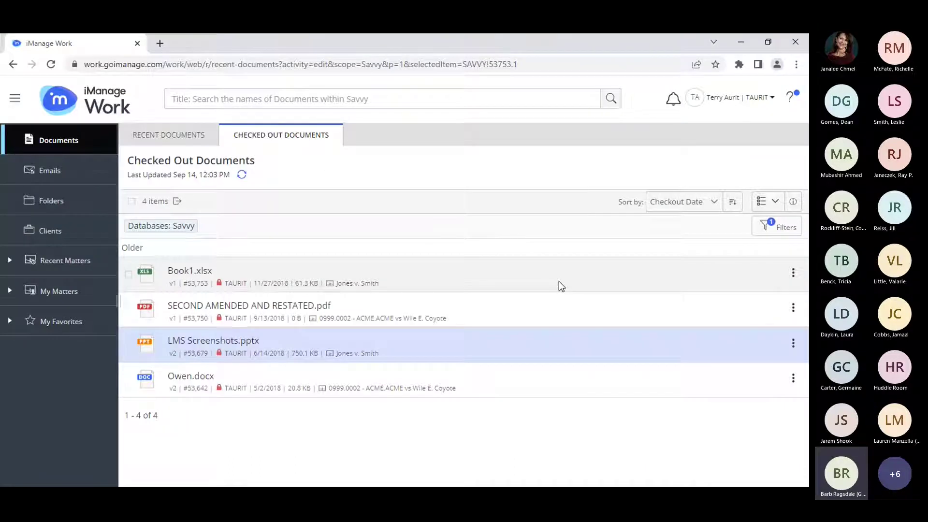
pyautogui.press('Return')
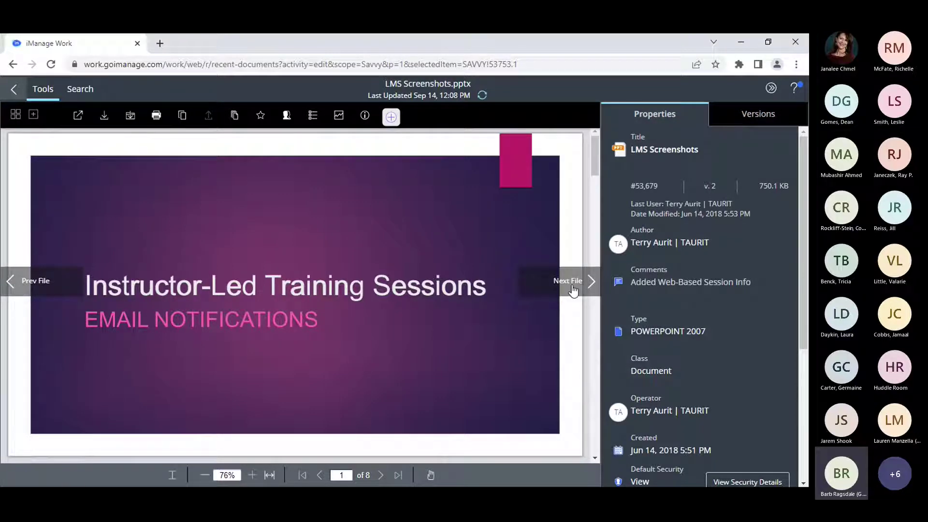
pyautogui.click(14, 92)
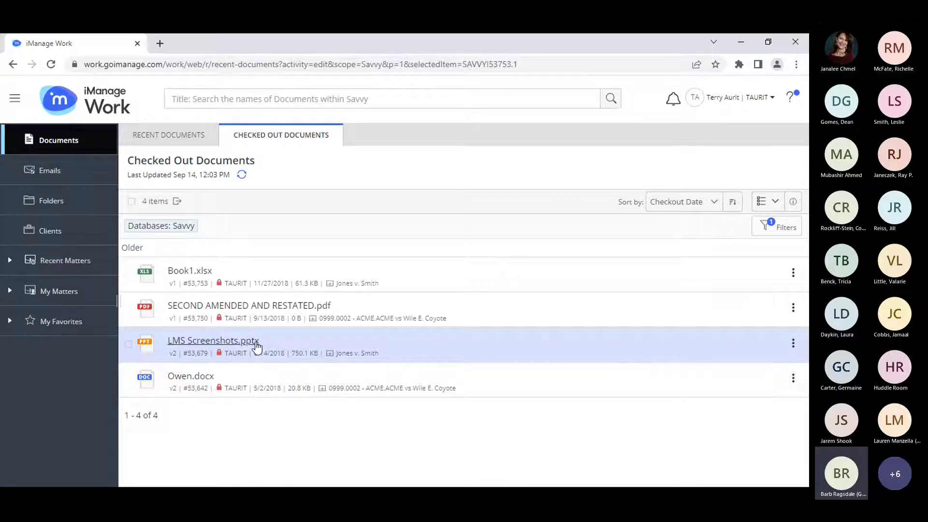
pyautogui.click(256, 341)
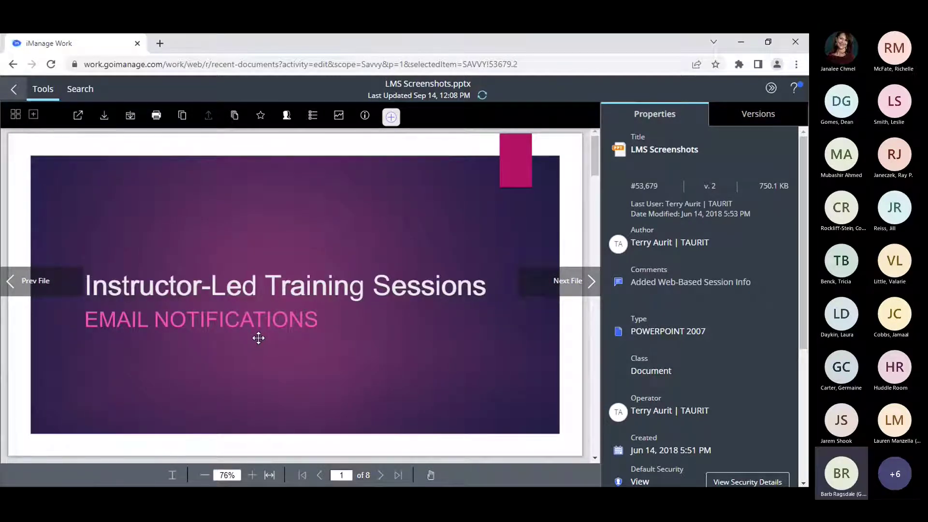
pyautogui.click(15, 95)
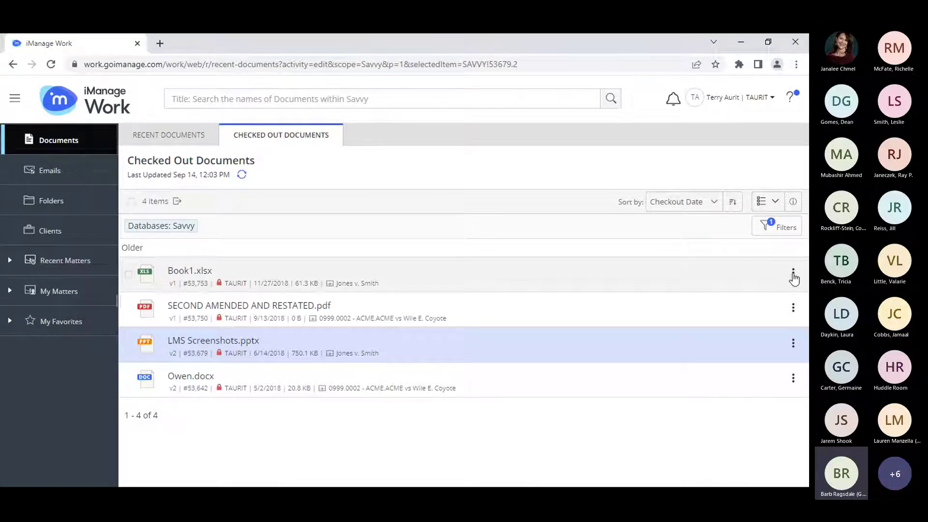
# Open the actions menu for Book1.xlsx to reach its Timeline option.
pyautogui.click(794, 277)
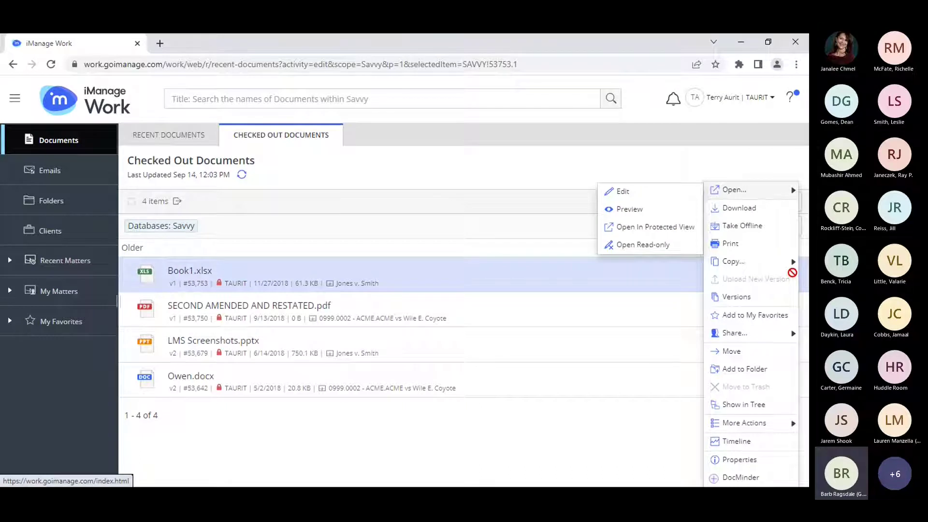
pyautogui.moveTo(782, 269)
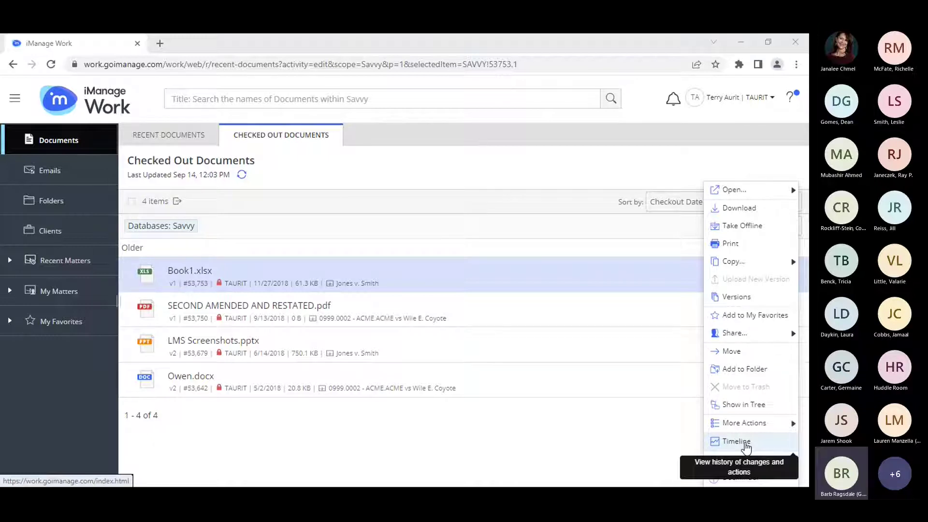
pyautogui.click(747, 443)
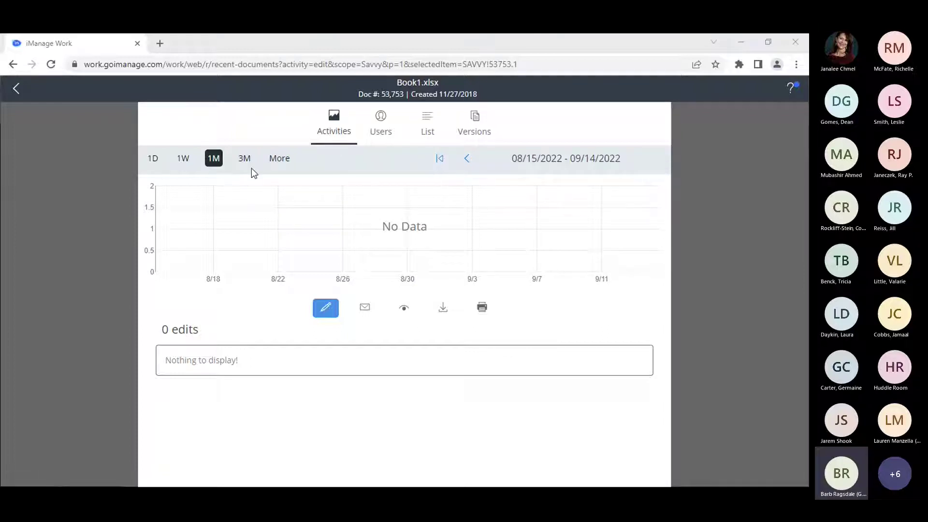
pyautogui.click(185, 162)
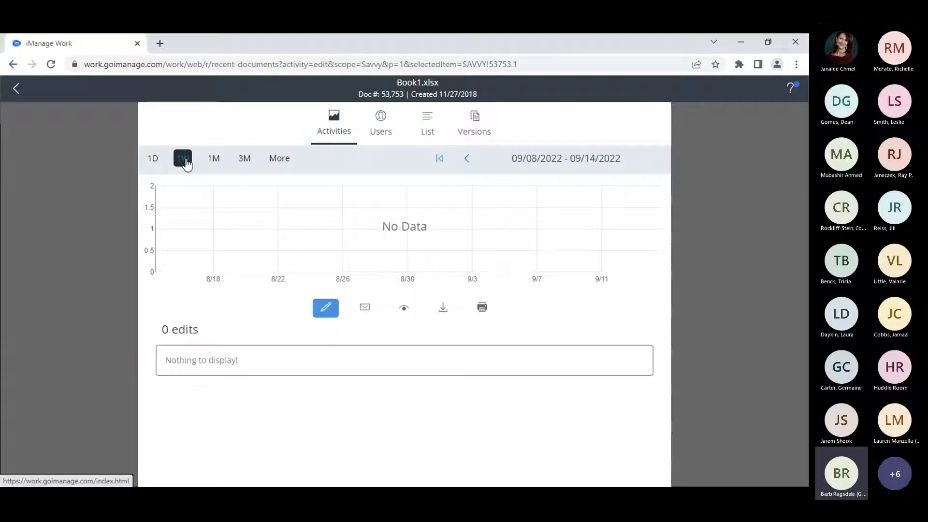
pyautogui.click(153, 163)
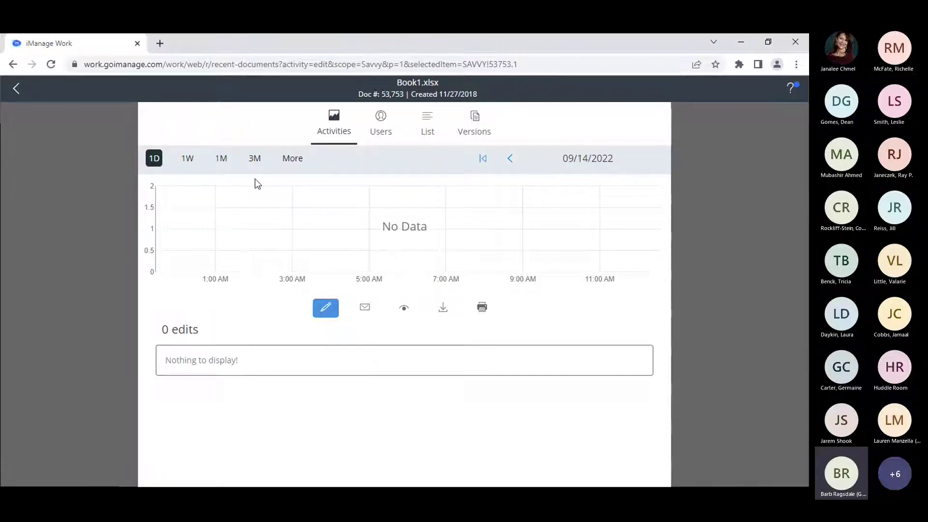
pyautogui.click(223, 164)
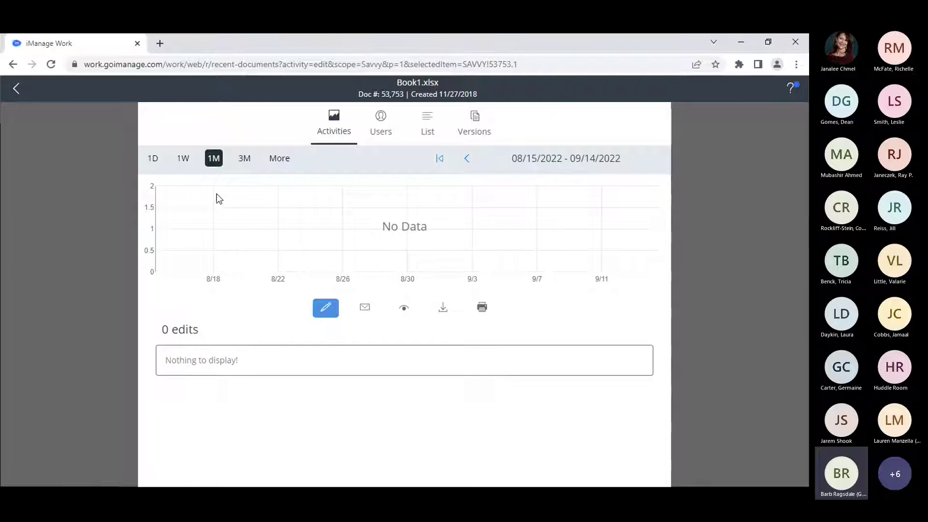
# View Book1.xlsx's activity grouped by user, then as a plain list.
pyautogui.click(382, 125)
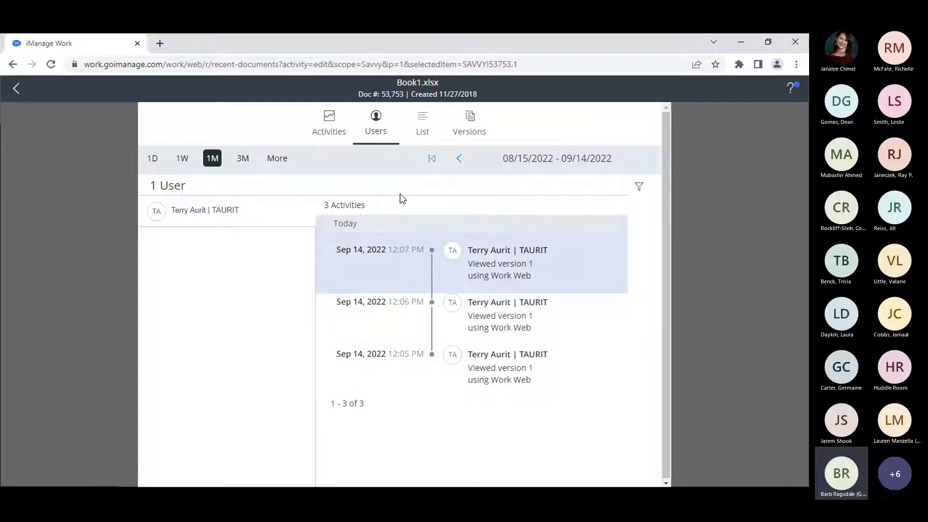
pyautogui.click(421, 125)
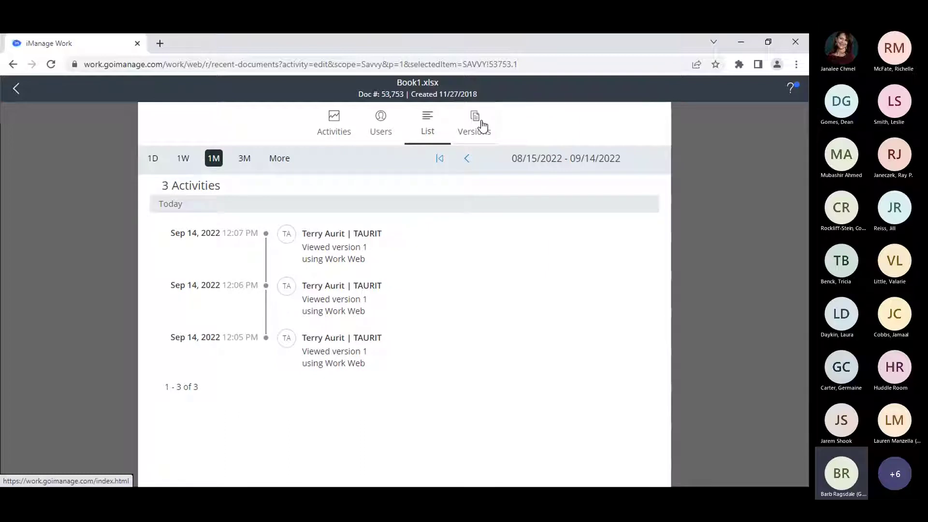
pyautogui.click(481, 123)
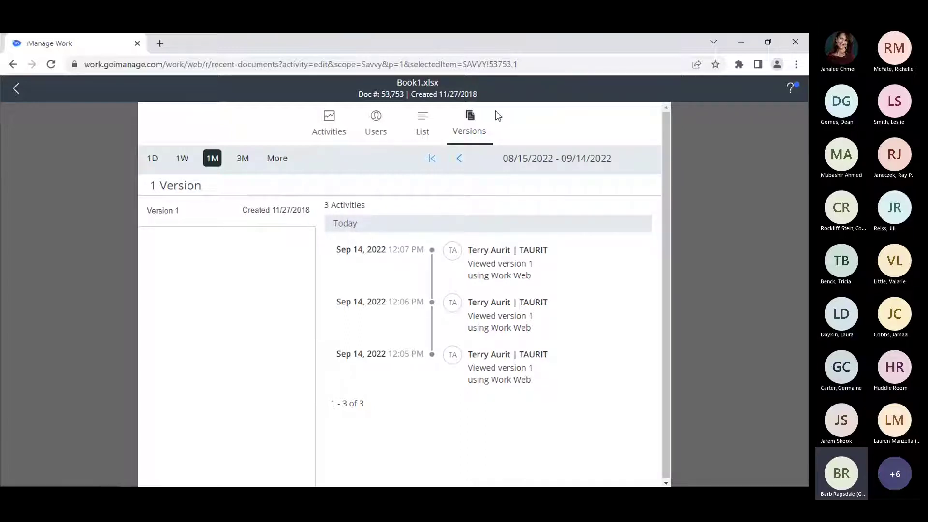
pyautogui.click(426, 120)
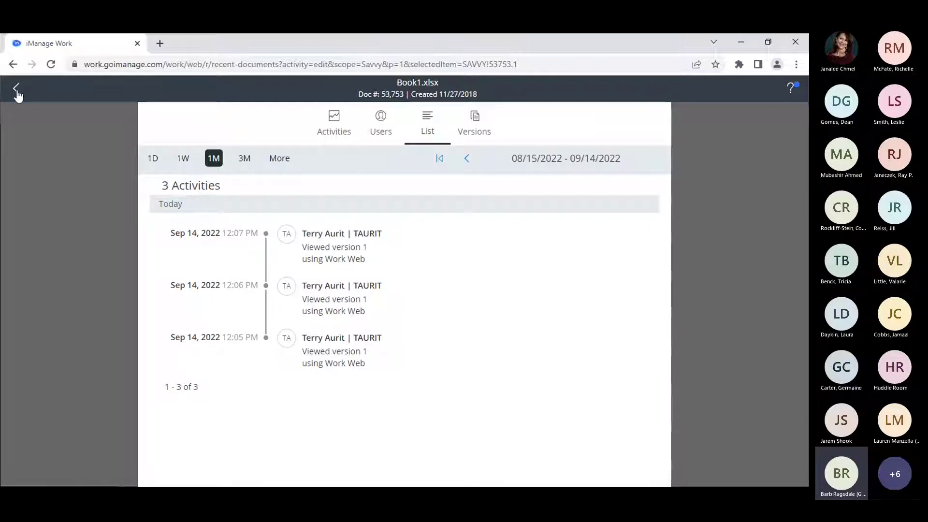
# Return from Book1.xlsx's activity view to the Checked Out Documents list.
pyautogui.click(17, 90)
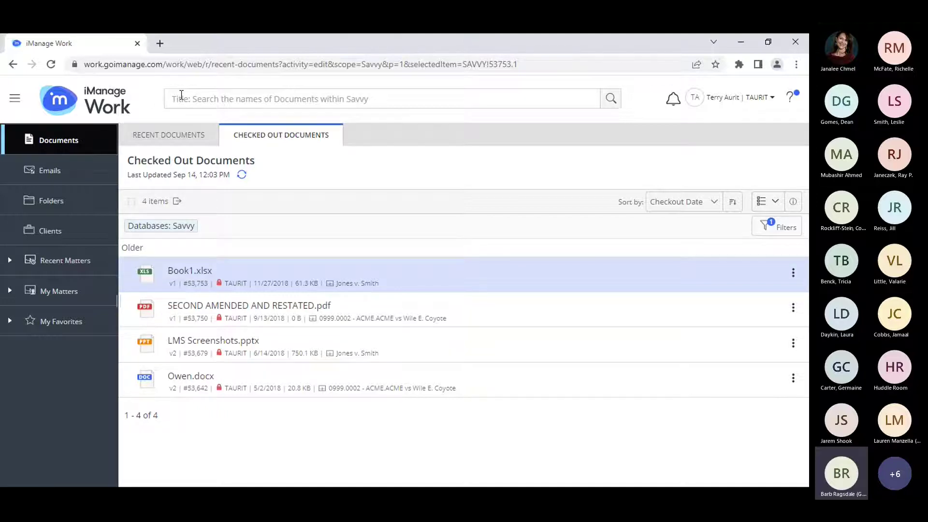
# Clear 'title:test' from the search box and look at the Matters and Clients tabs before returning to Documents.
pyautogui.click(182, 94)
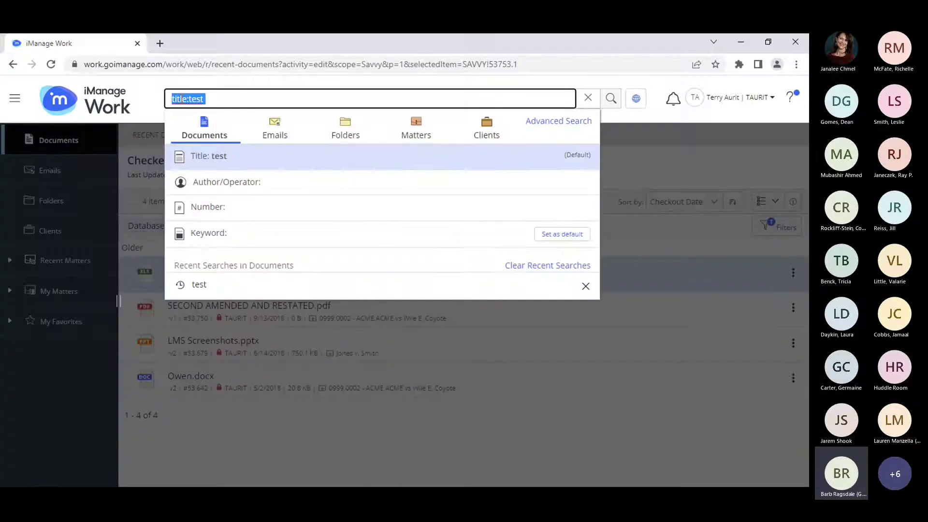
pyautogui.press('BackSpace')
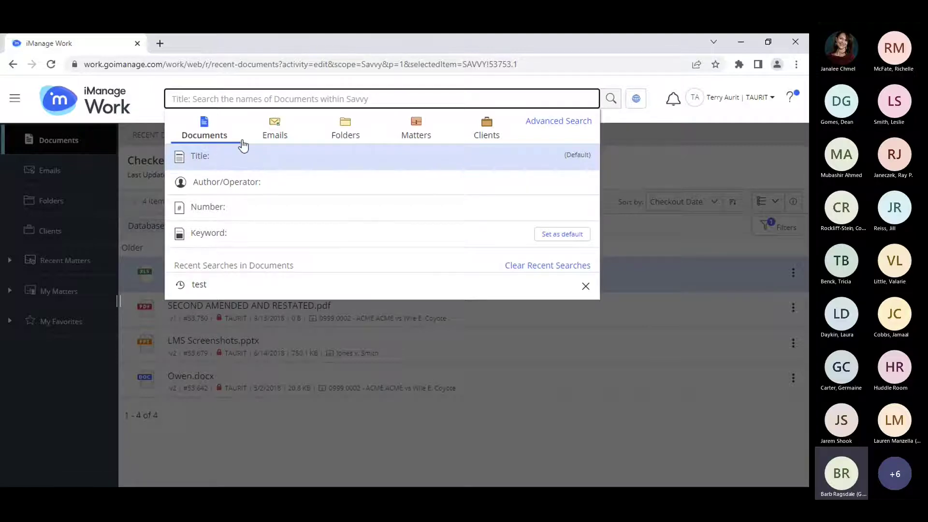
pyautogui.click(419, 129)
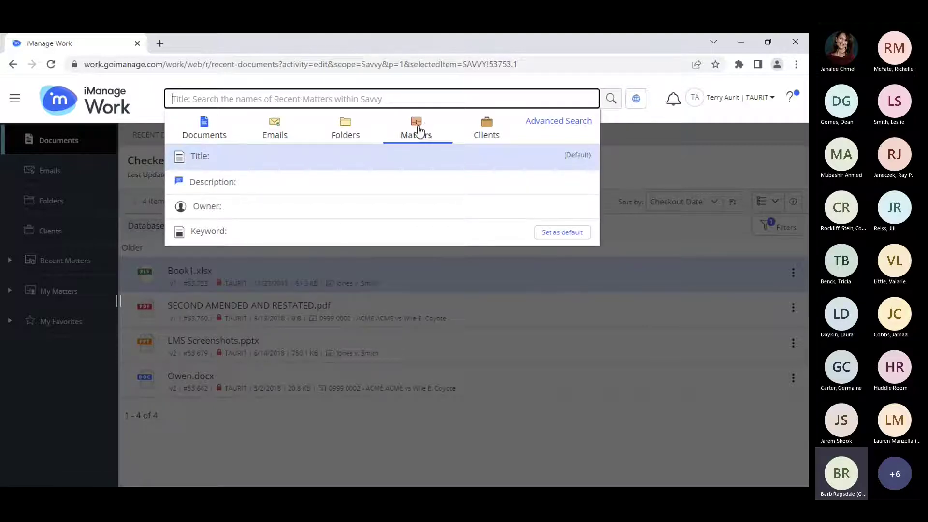
pyautogui.click(488, 126)
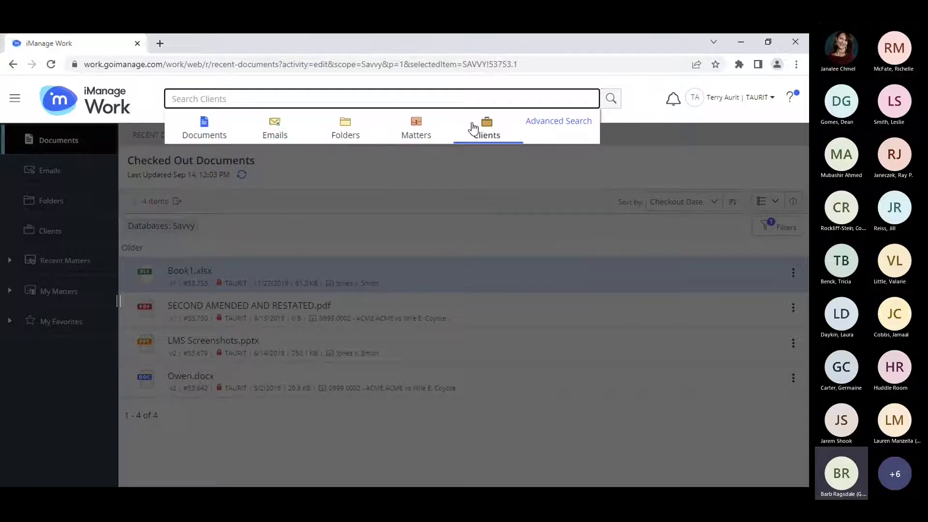
pyautogui.click(205, 127)
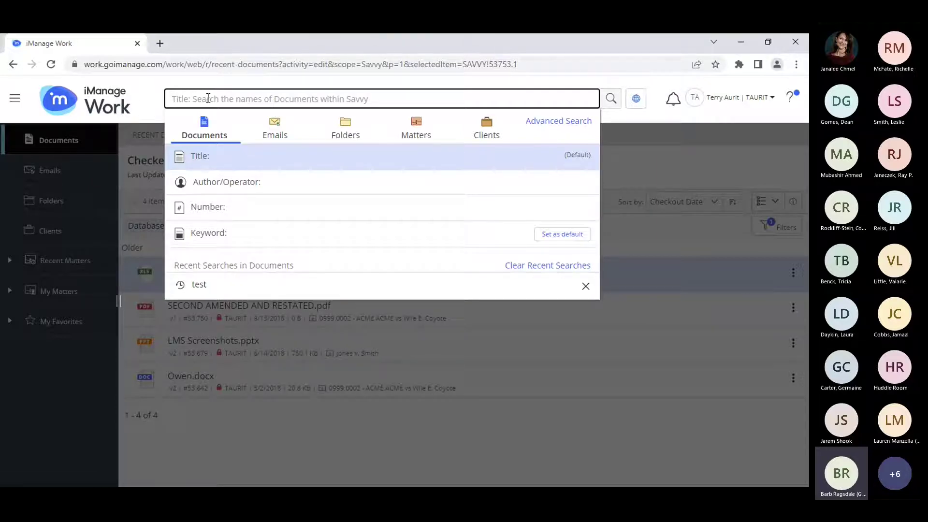
# Search document titles for 'test'.
pyautogui.write('test')
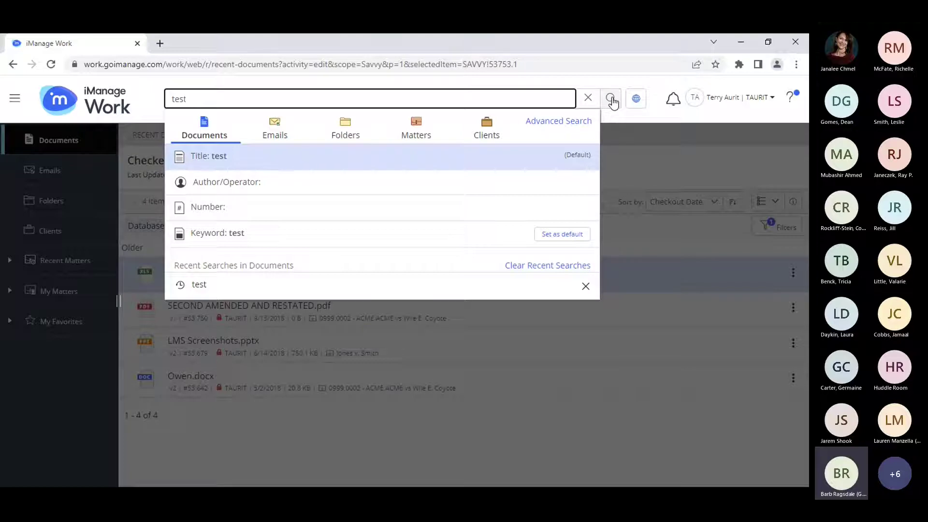
pyautogui.click(612, 99)
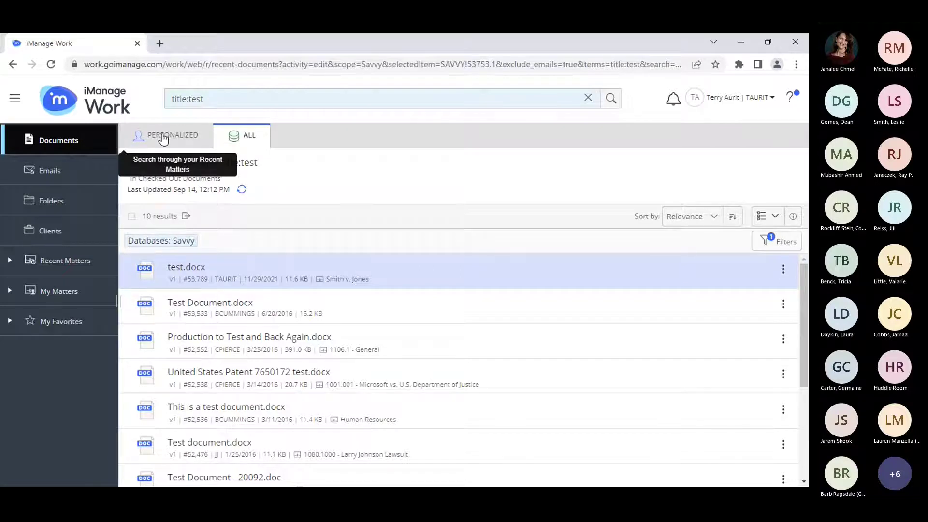
pyautogui.click(163, 137)
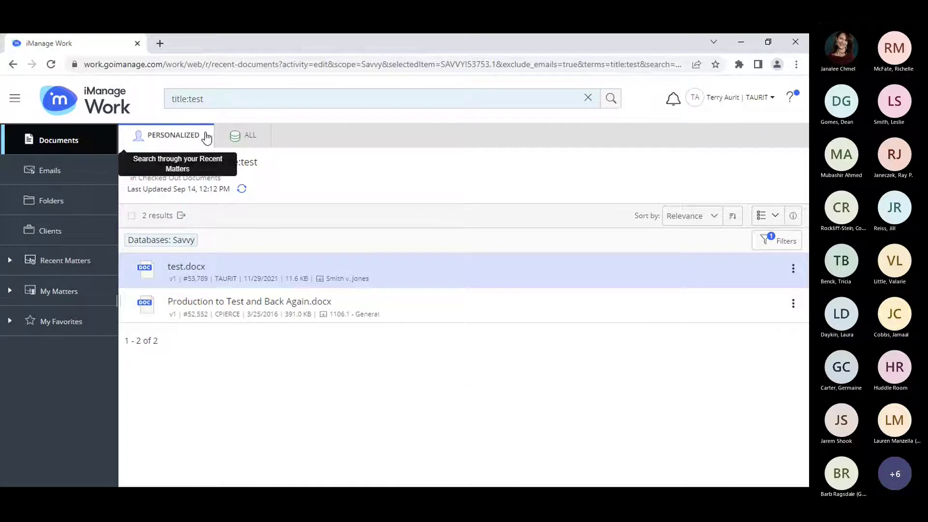
pyautogui.click(250, 139)
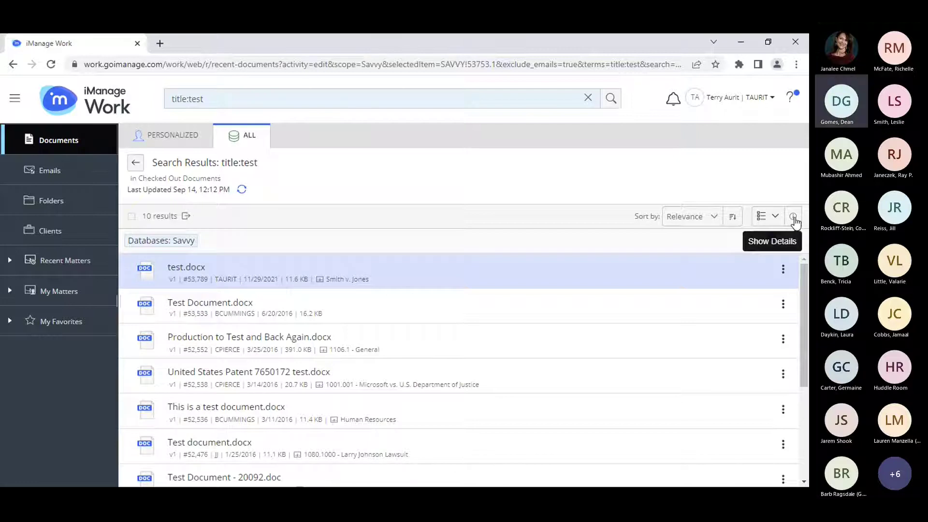
pyautogui.click(793, 217)
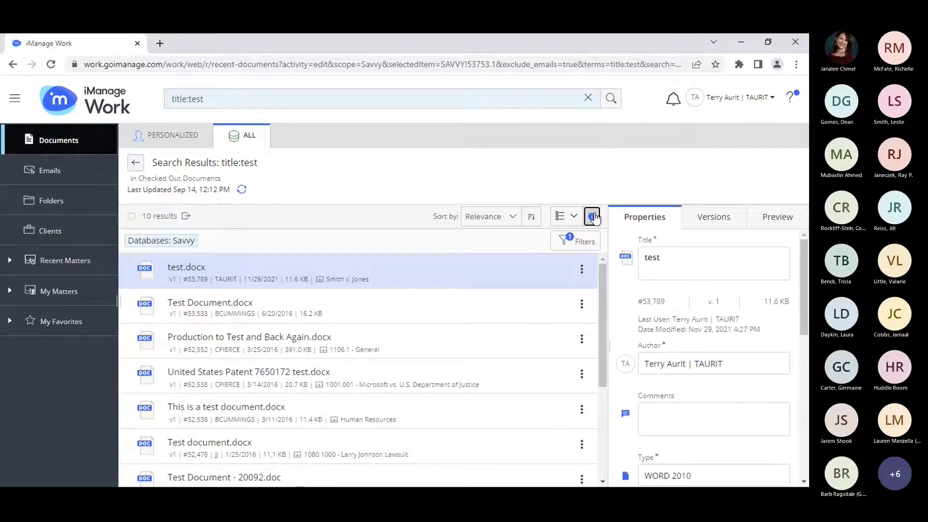
pyautogui.click(594, 217)
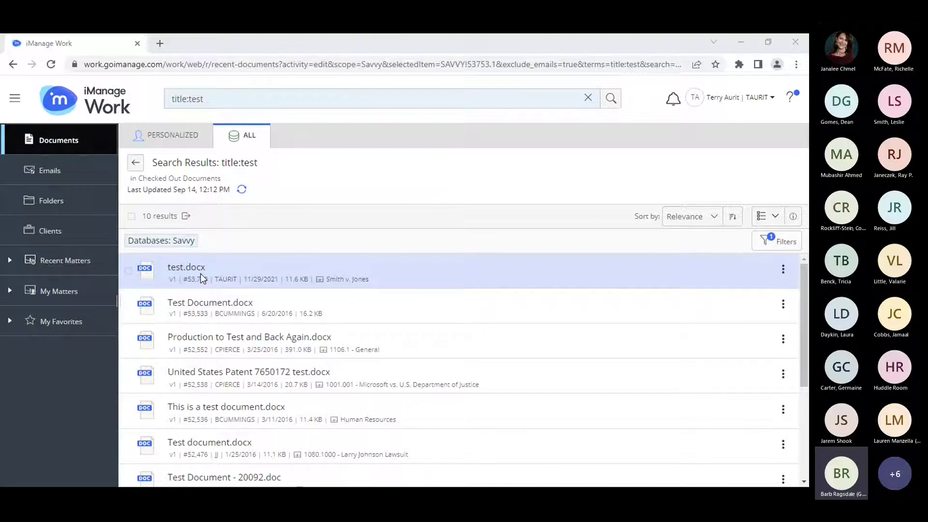
pyautogui.click(184, 269)
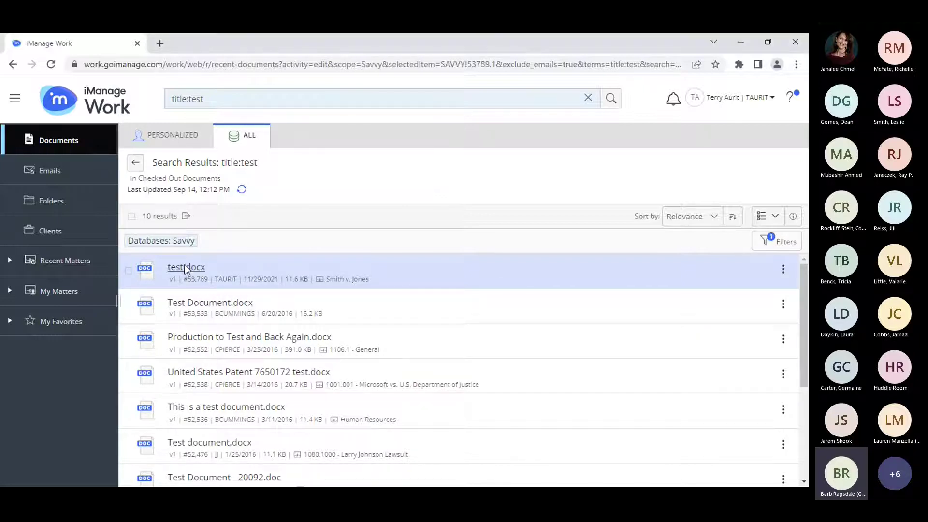
pyautogui.rightClick(185, 269)
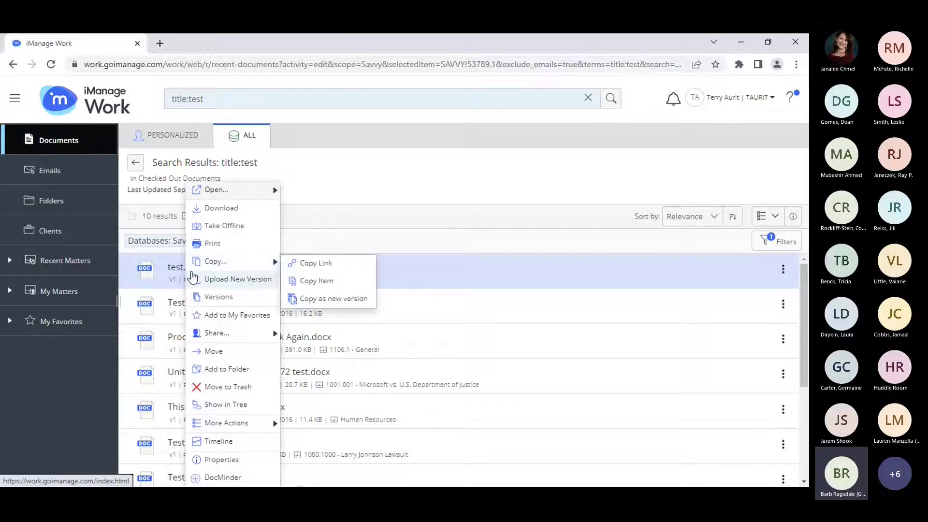
pyautogui.click(784, 273)
pyautogui.click(783, 268)
pyautogui.moveTo(781, 269)
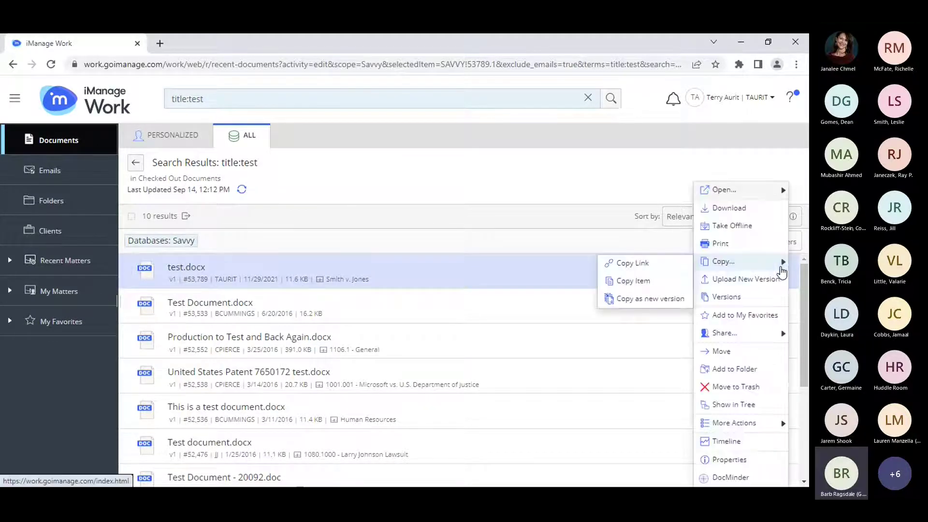
pyautogui.click(285, 218)
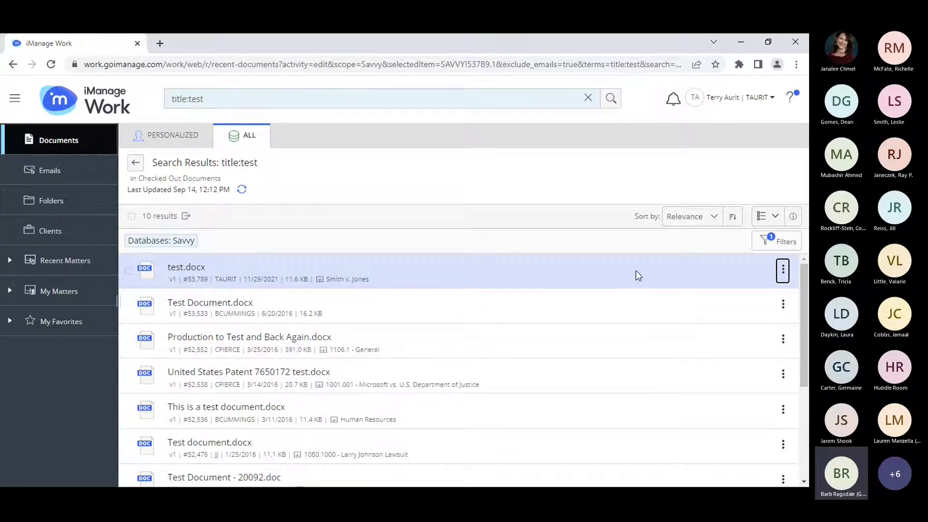
# Try the Date filter options: last 7 days, last 30 days, a custom range from July 2022, and last 6 months. Then reset it to All.
pyautogui.click(788, 246)
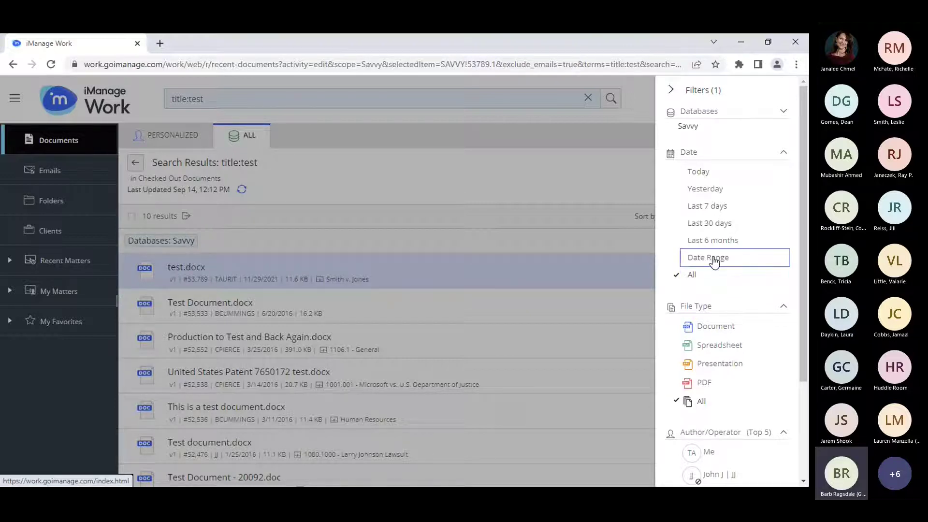
pyautogui.click(723, 208)
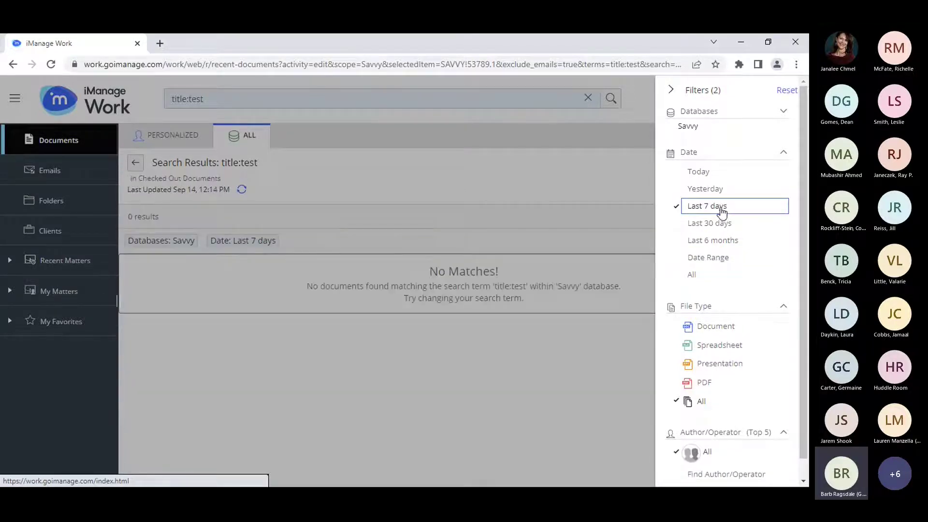
pyautogui.click(716, 227)
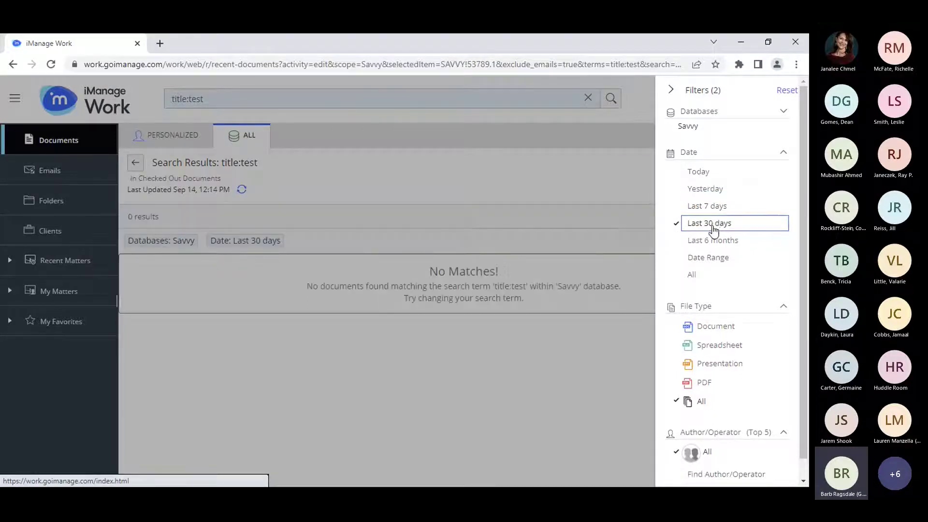
pyautogui.click(705, 262)
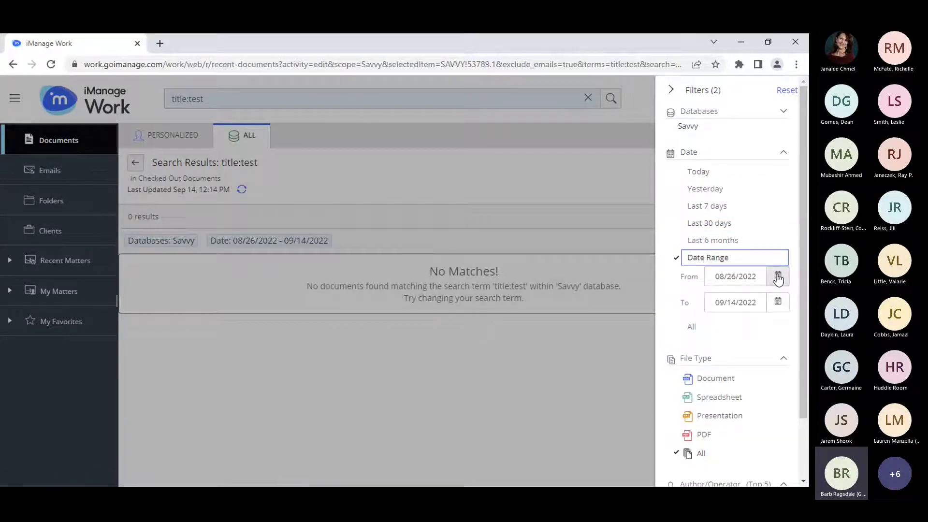
pyautogui.click(780, 279)
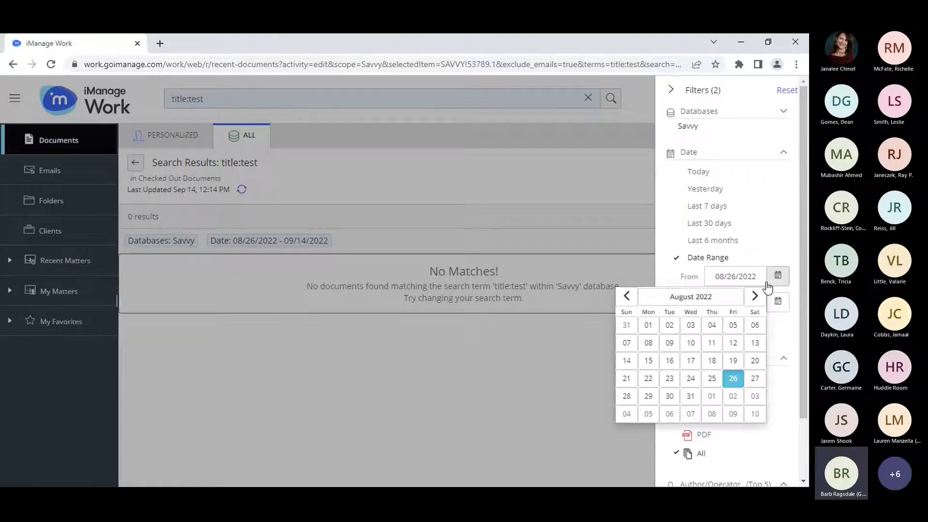
pyautogui.click(629, 298)
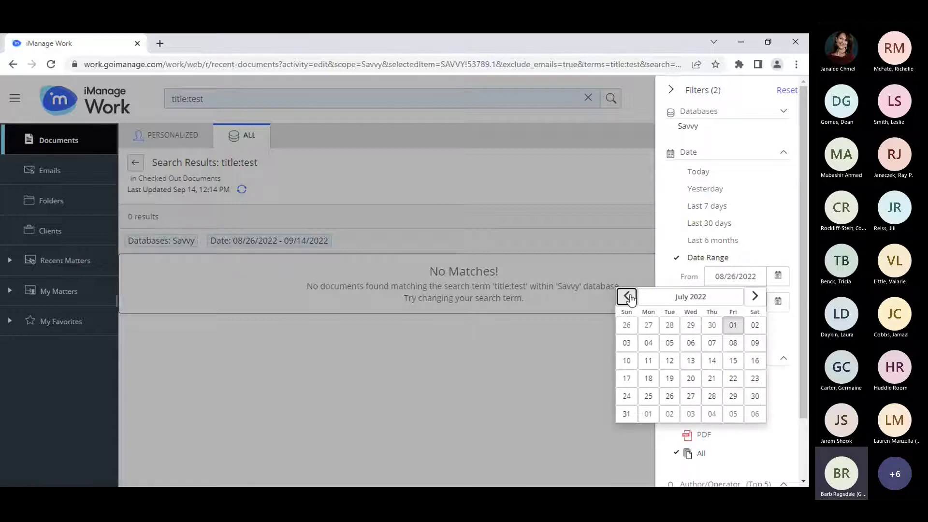
pyautogui.click(776, 243)
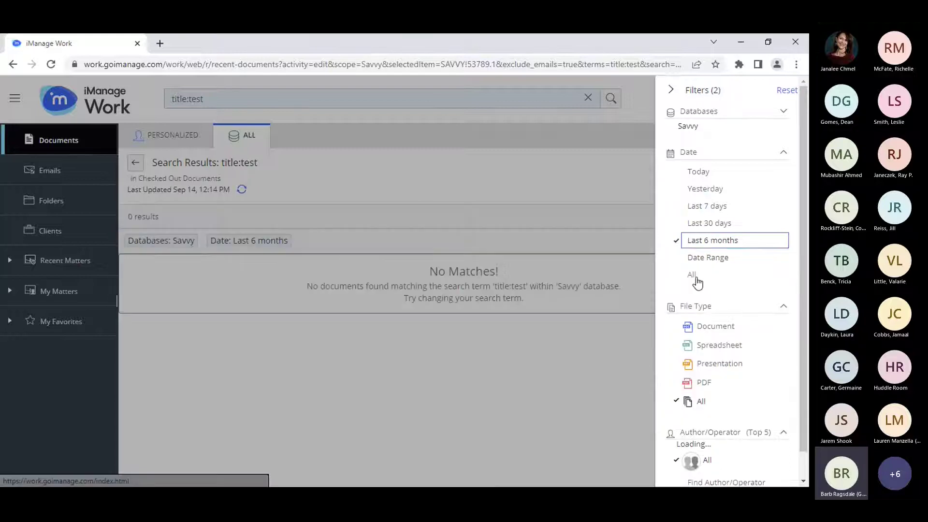
pyautogui.click(694, 276)
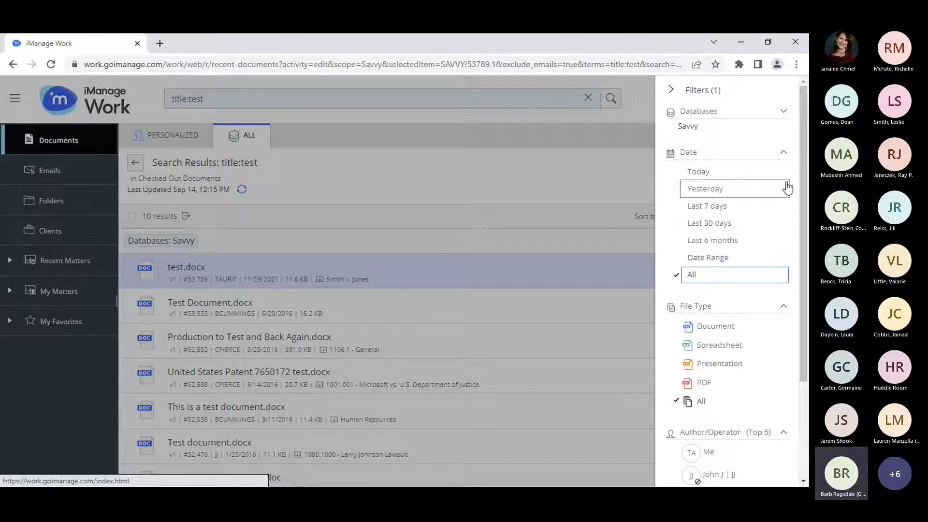
# Collapse the Date and File Type filter sections to their 'All' summaries.
pyautogui.click(784, 155)
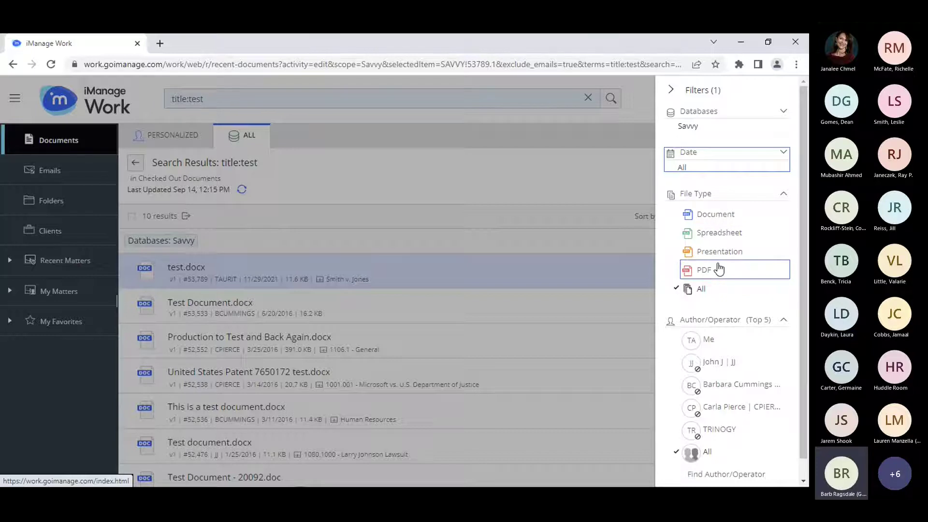
pyautogui.click(783, 196)
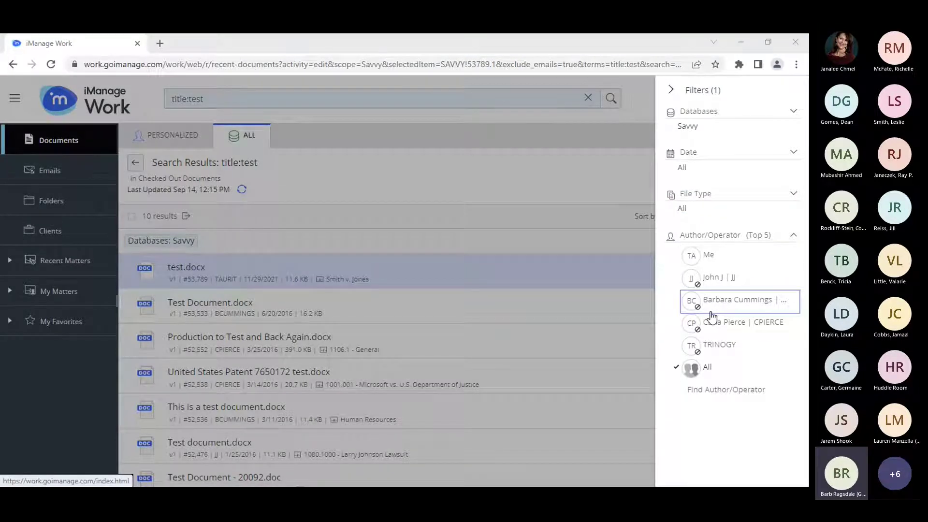
# Close the Filters panel, view the recently filed and filed-by-me email lists, then show Document Folders.
pyautogui.click(672, 91)
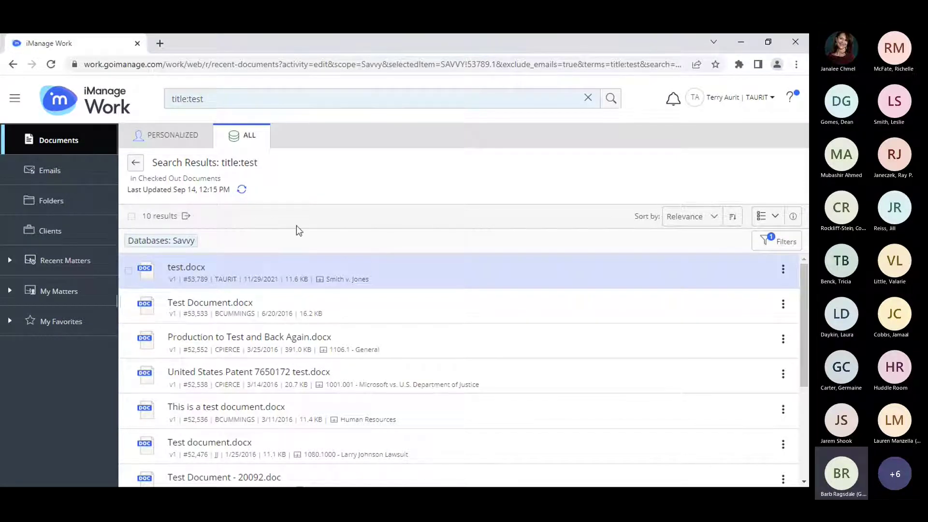
pyautogui.click(59, 176)
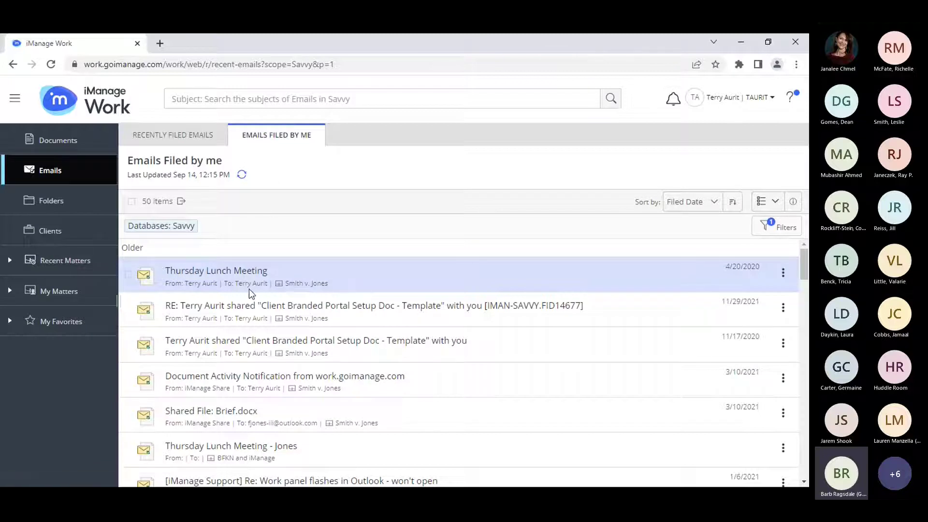
pyautogui.click(166, 141)
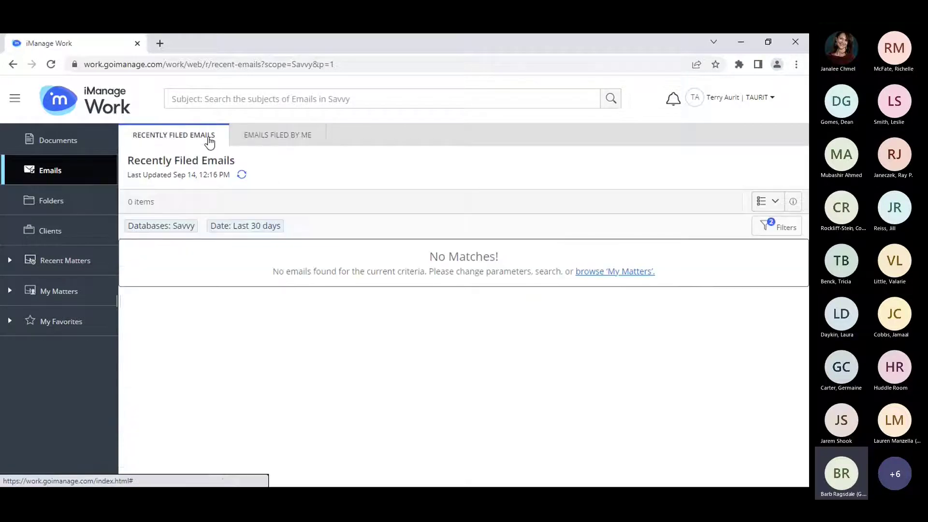
pyautogui.click(265, 140)
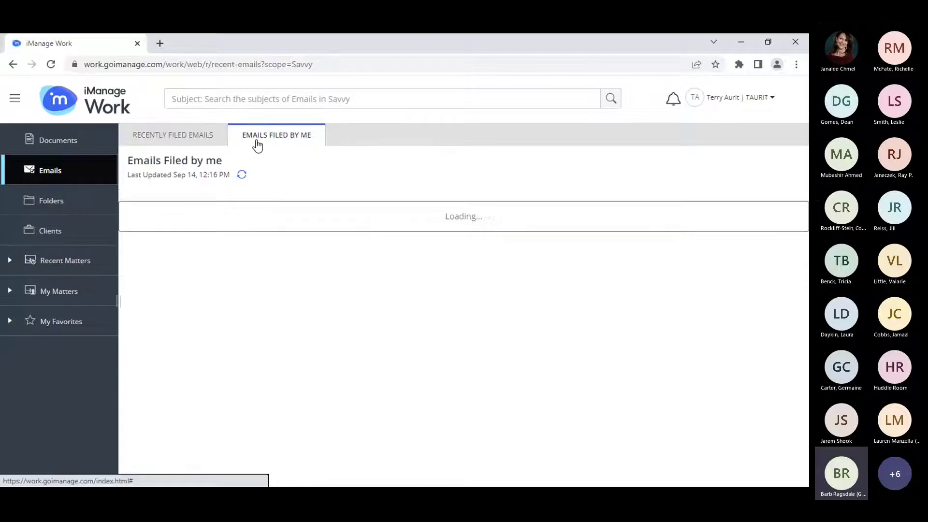
pyautogui.click(54, 207)
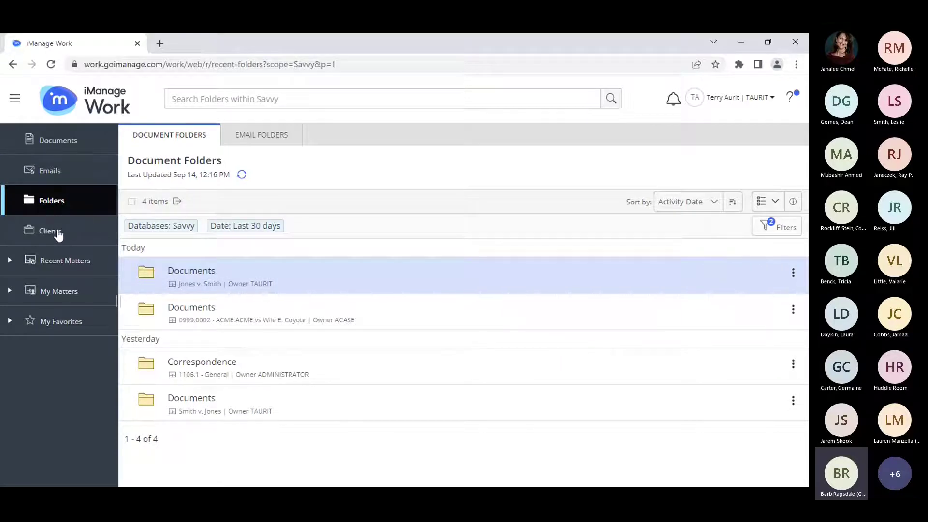
# Show the four Savvy Recent Clients and put the cursor in the Search Clients box.
pyautogui.click(53, 232)
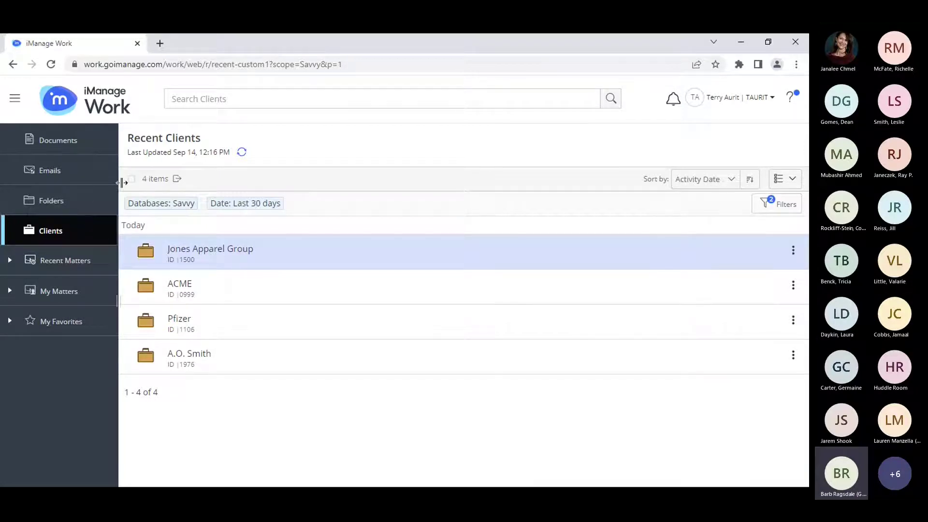
pyautogui.click(221, 100)
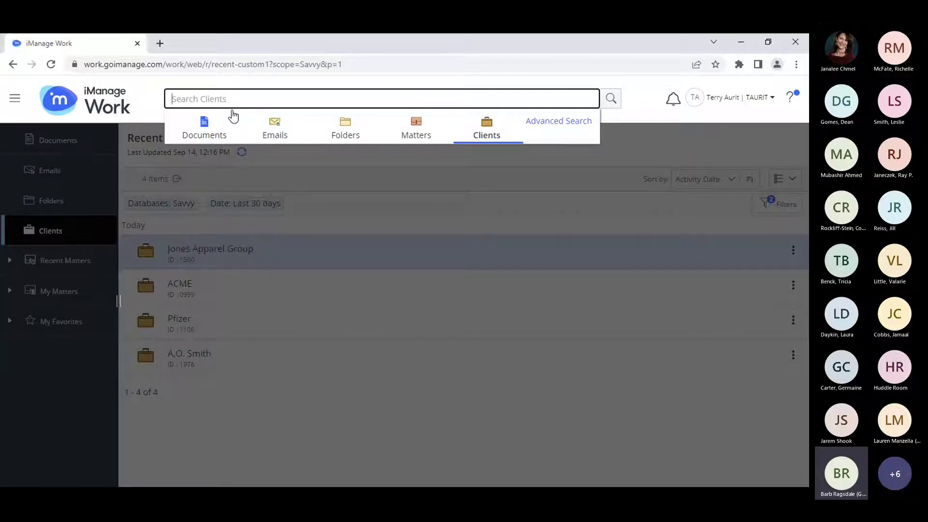
# Search clients for 'acme', open the ACME client, then its 0999.0001 ACME Matter 1 workspace.
pyautogui.write('acme')
pyautogui.press('Return')
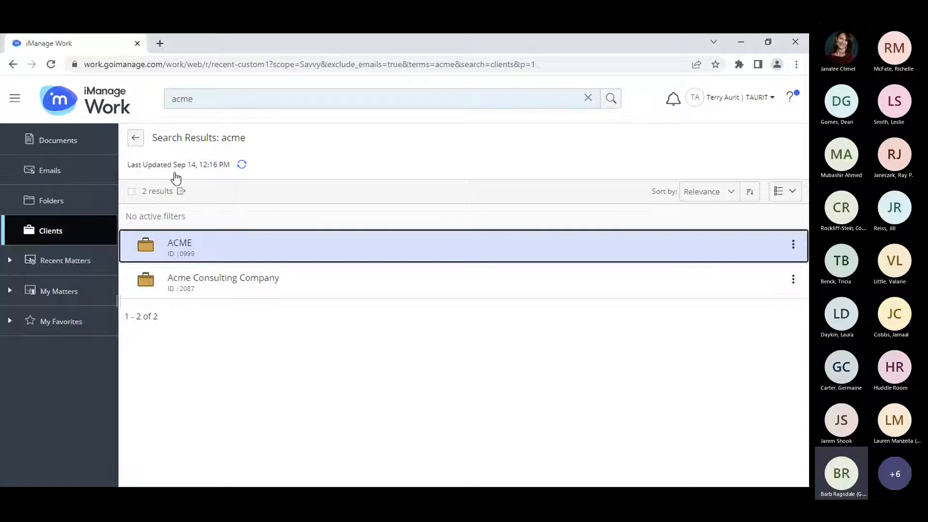
pyautogui.click(181, 244)
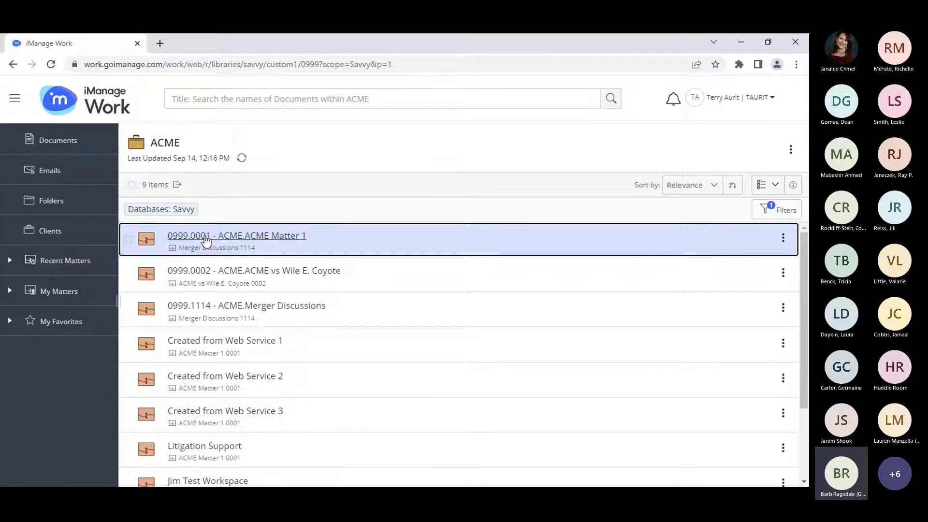
pyautogui.click(206, 237)
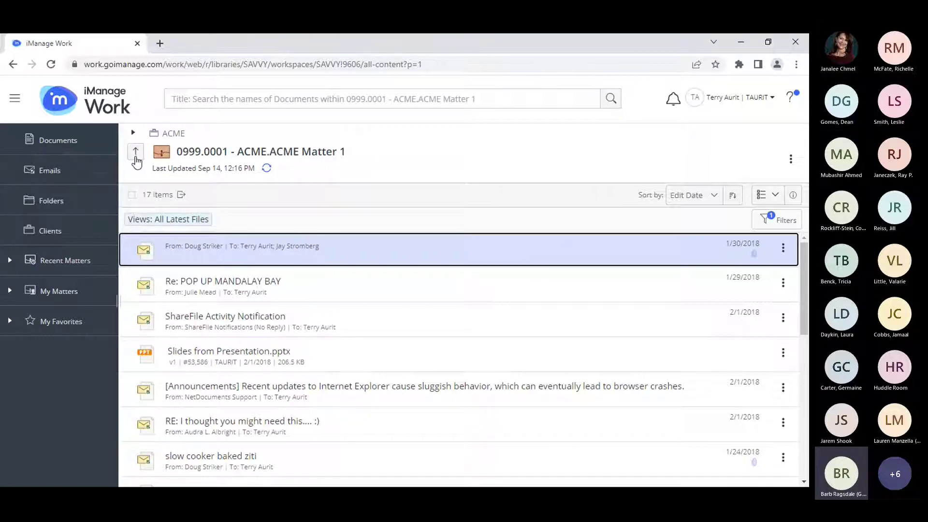
# Return up to the ACME client page and clear the search box text.
pyautogui.click(137, 162)
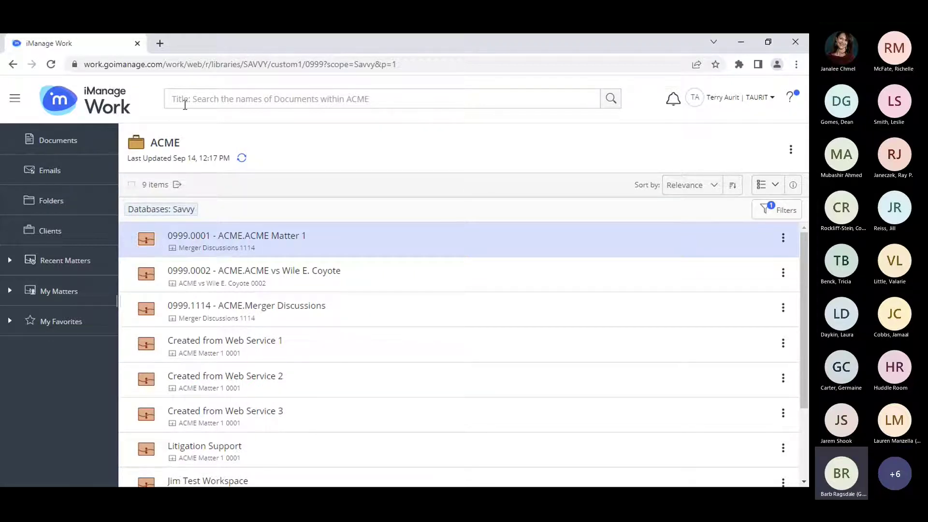
pyautogui.click(183, 100)
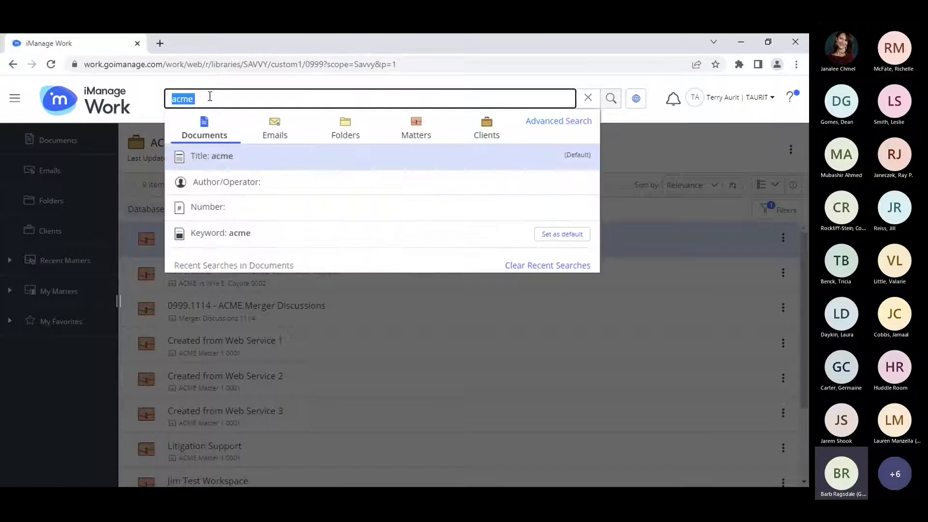
pyautogui.press('BackSpace')
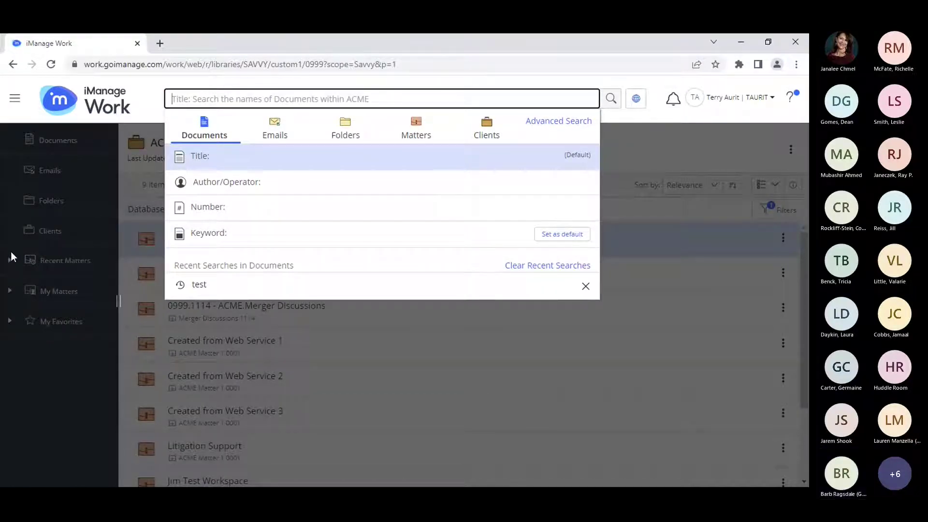
pyautogui.click(160, 246)
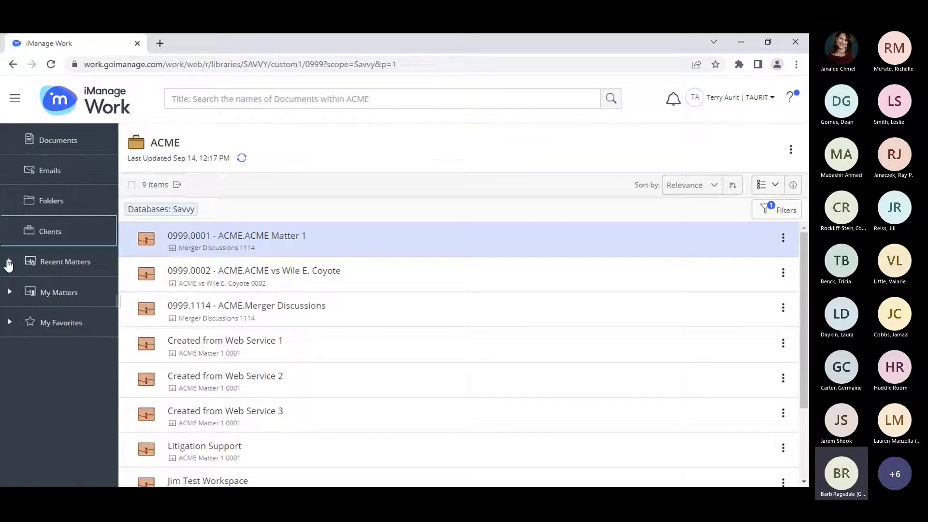
# Expand Recent Matters, then show and hide the folders of matter 0999.0001.
pyautogui.click(9, 262)
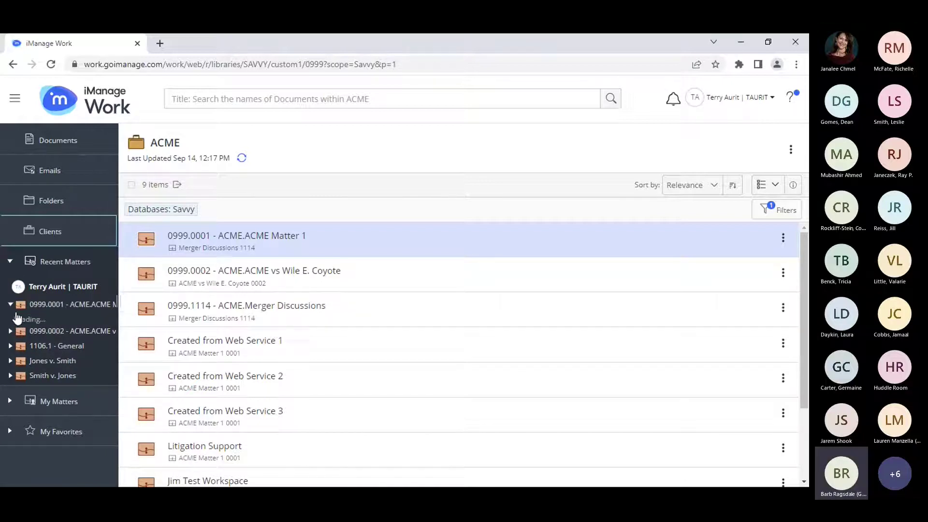
pyautogui.click(10, 305)
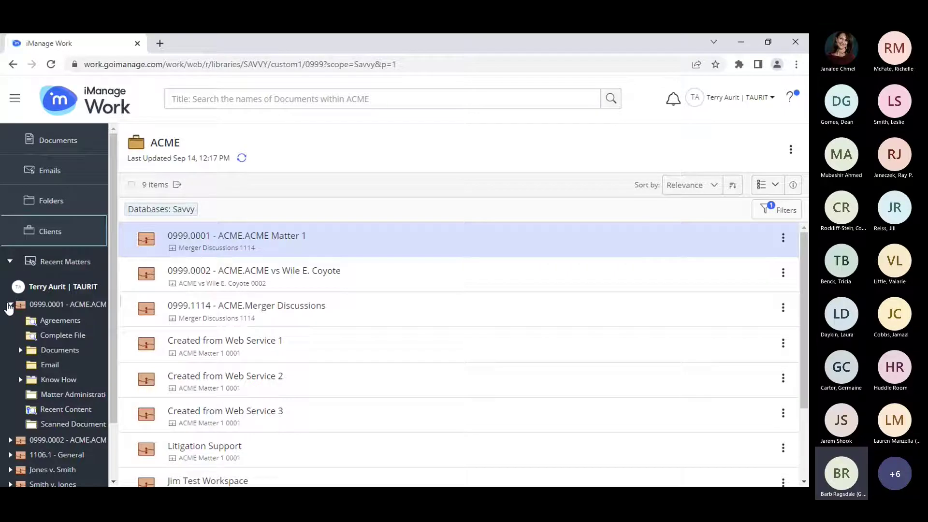
pyautogui.click(10, 305)
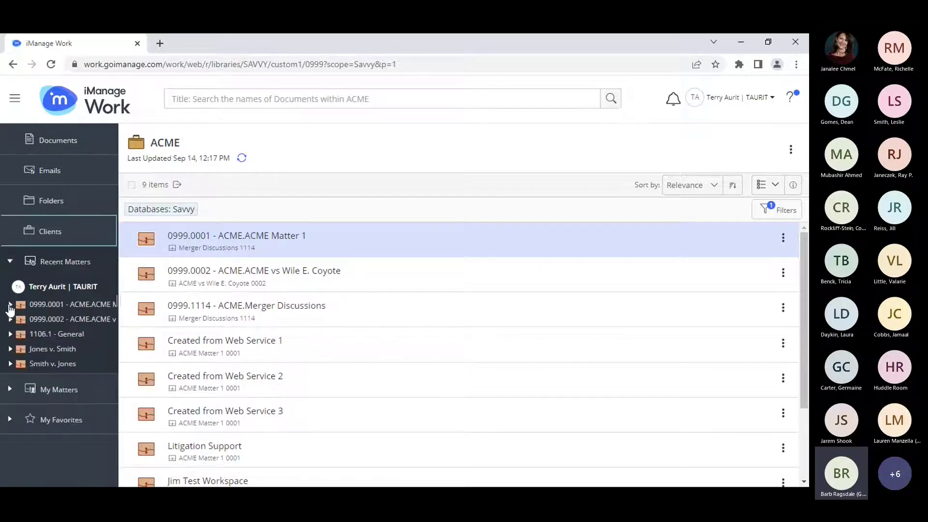
# Add recent matter 0999.0001 ACME Matter 1 to My Matters from its context menu.
pyautogui.click(52, 306)
pyautogui.rightClick(52, 306)
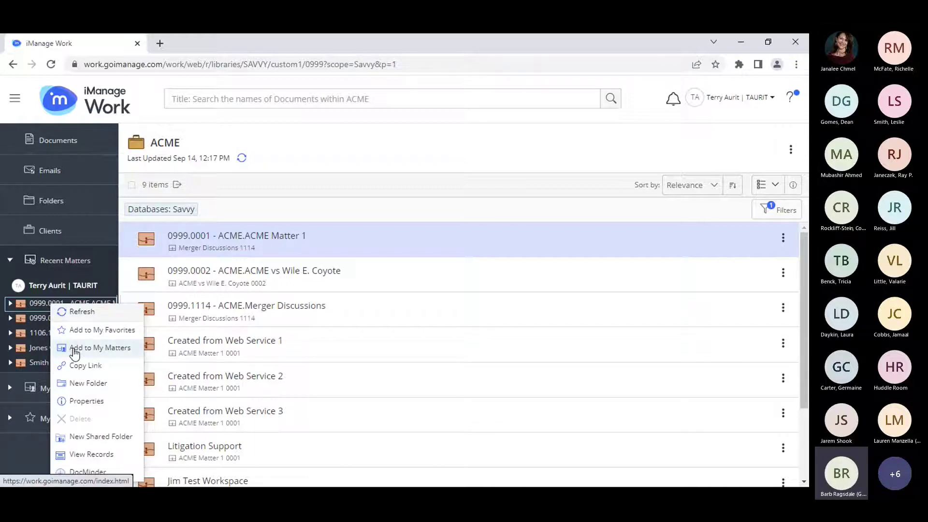
pyautogui.click(74, 349)
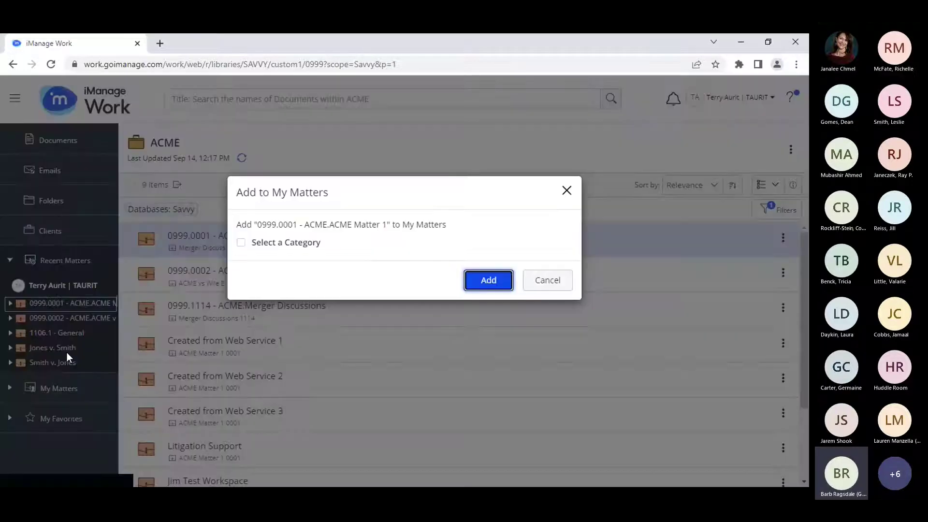
pyautogui.click(498, 285)
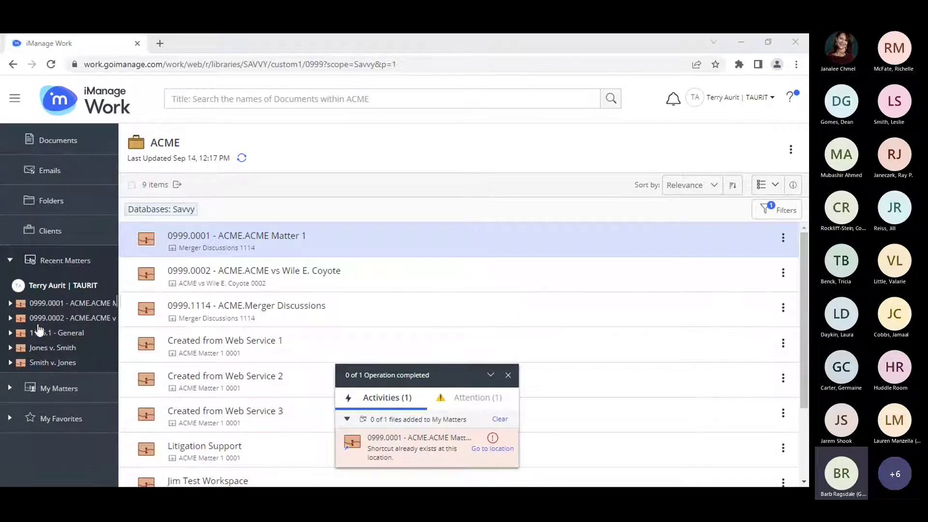
pyautogui.click(10, 389)
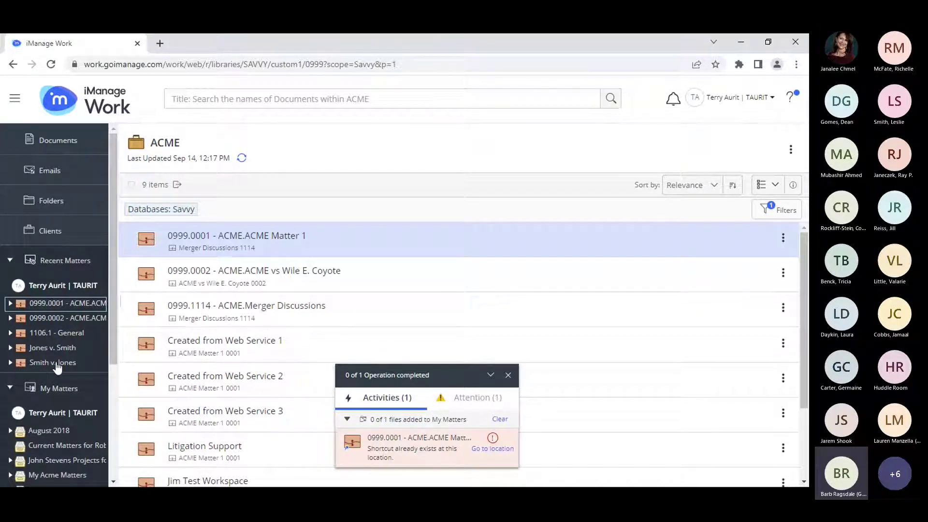
pyautogui.scroll(-3, 58, 370)
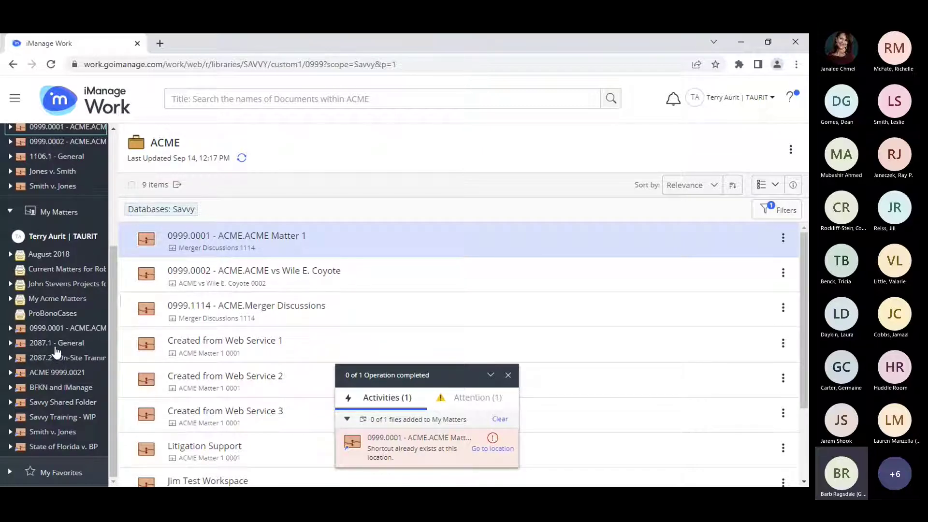
pyautogui.scroll(5, 57, 351)
pyautogui.scroll(-5, 56, 348)
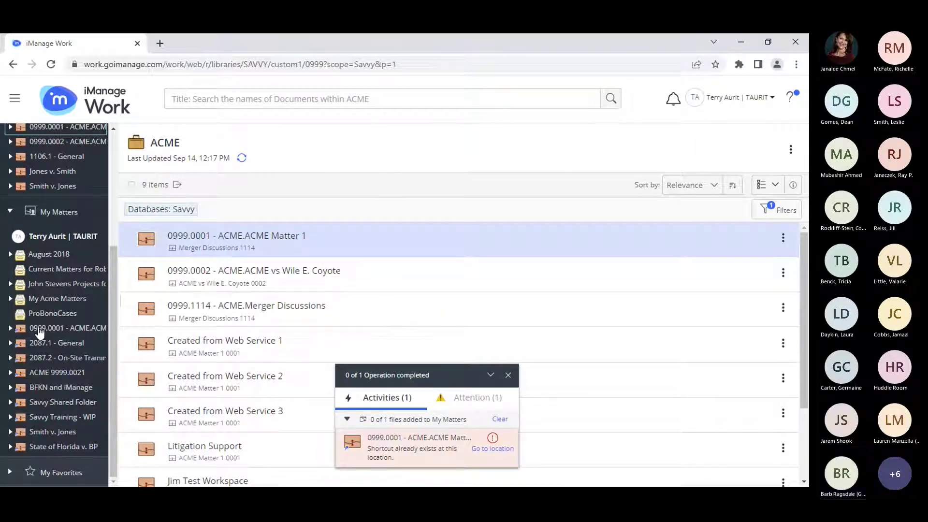
pyautogui.rightClick(42, 329)
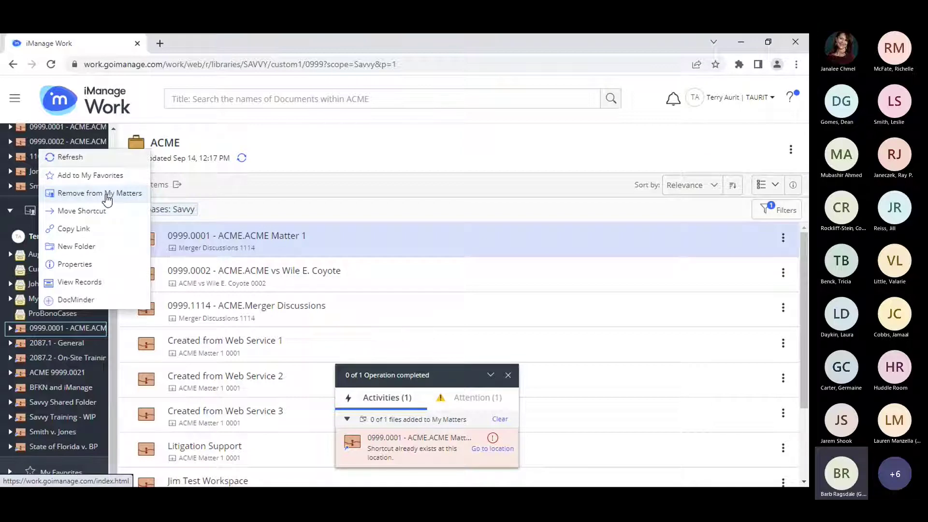
pyautogui.click(290, 150)
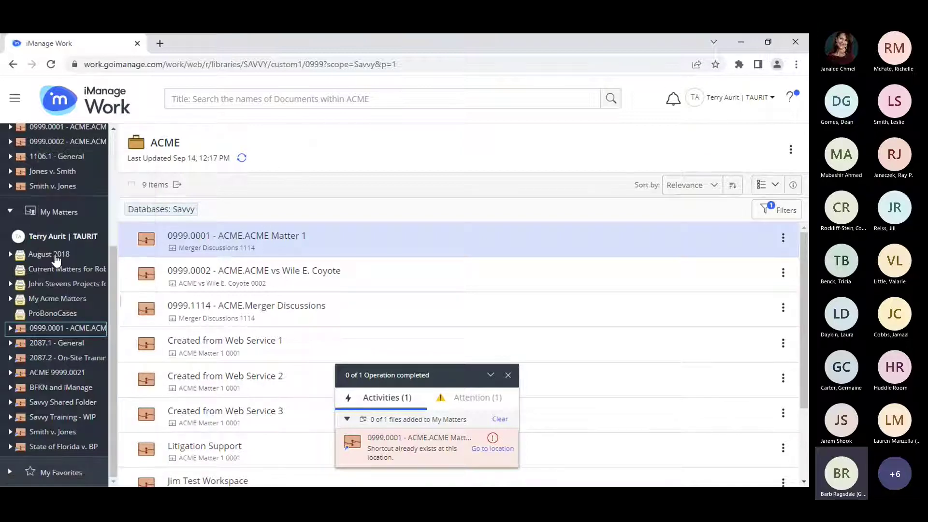
pyautogui.click(11, 212)
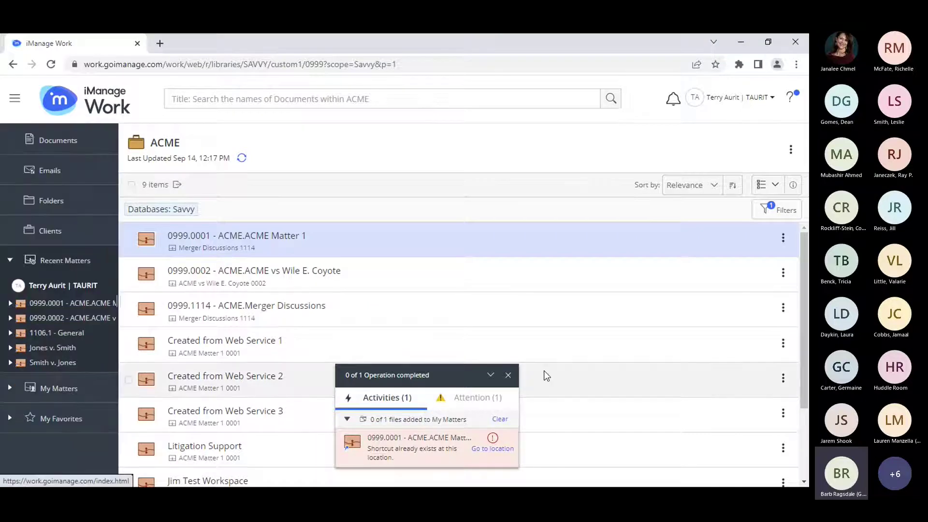
# Dismiss the completion notice, collapse Recent Matters, and open Advanced Search from the search box.
pyautogui.click(508, 376)
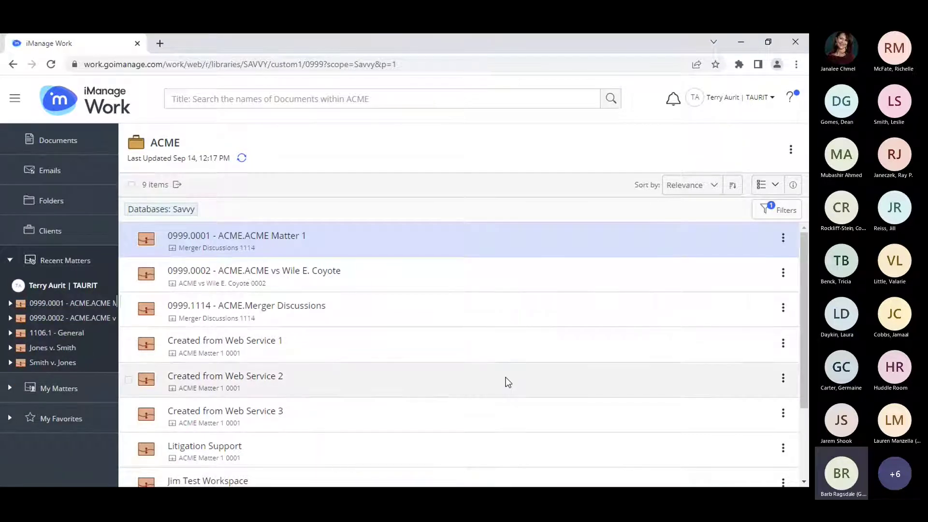
pyautogui.click(10, 261)
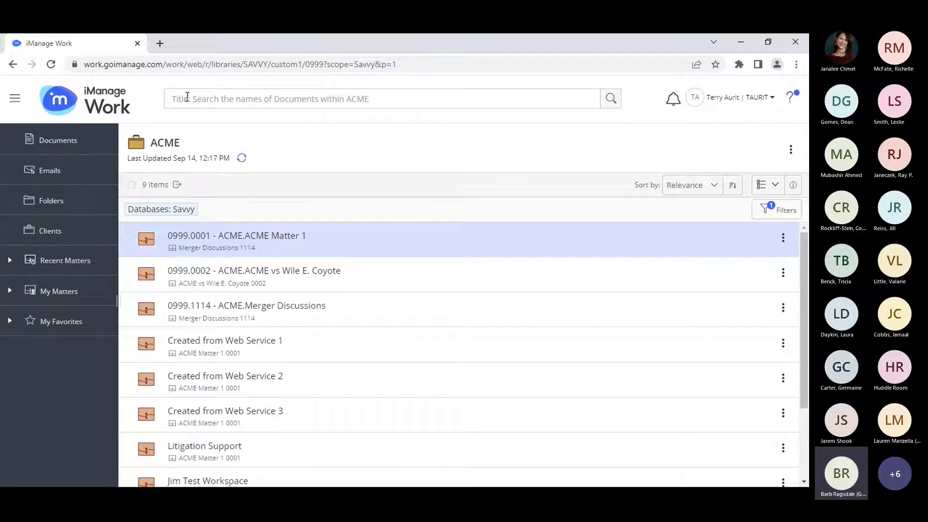
pyautogui.click(187, 97)
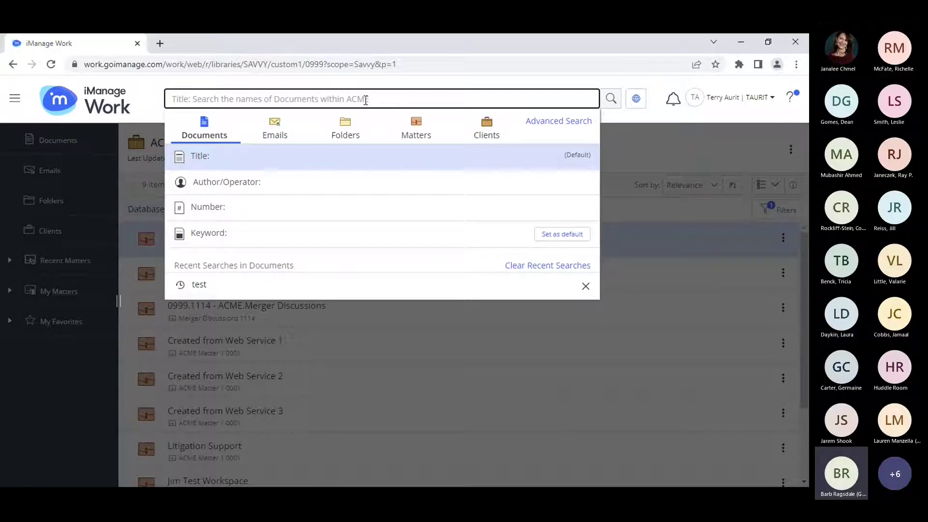
pyautogui.click(567, 123)
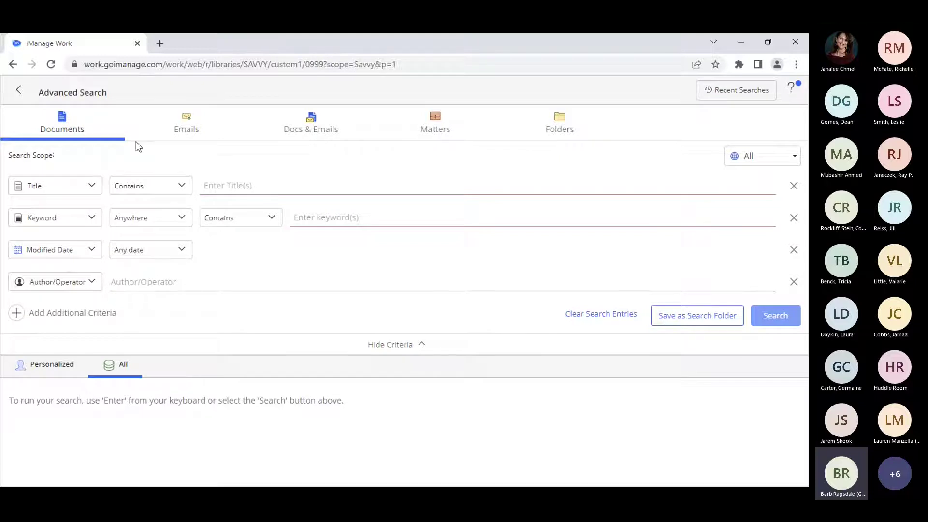
pyautogui.click(184, 127)
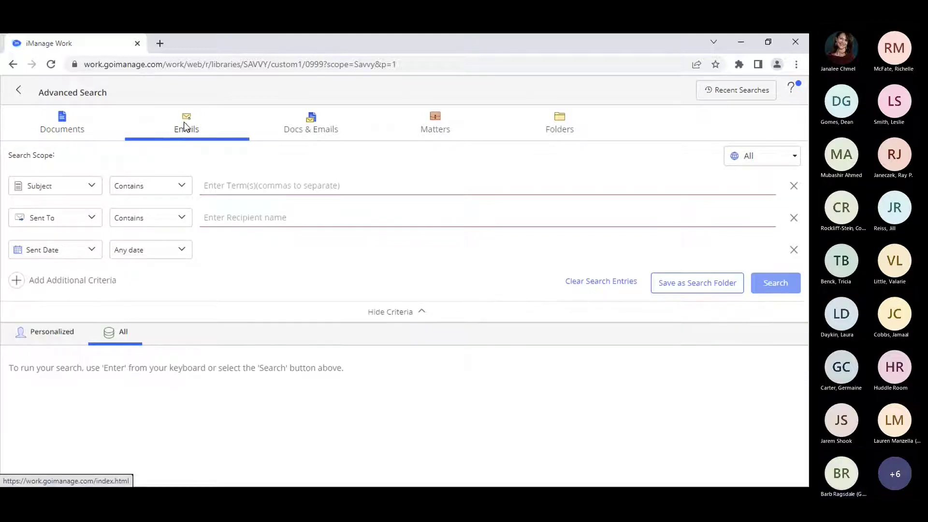
pyautogui.click(313, 128)
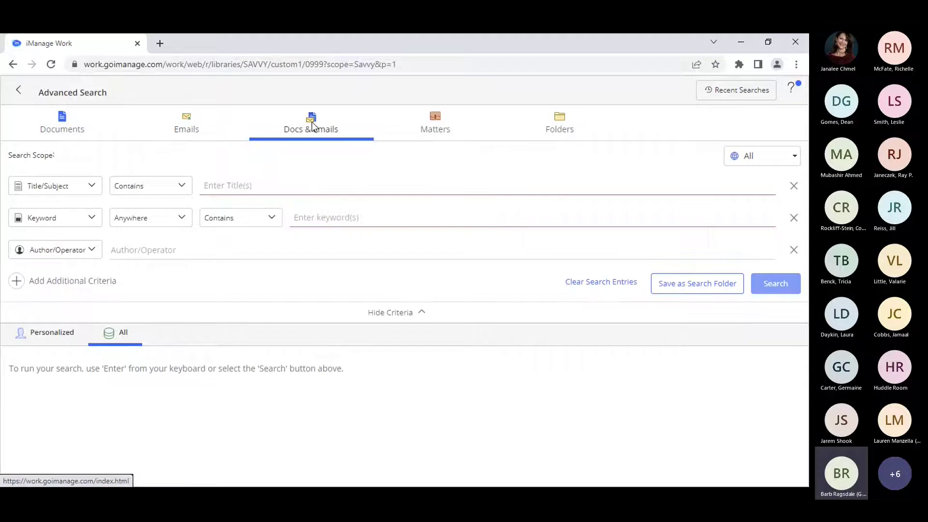
pyautogui.click(436, 123)
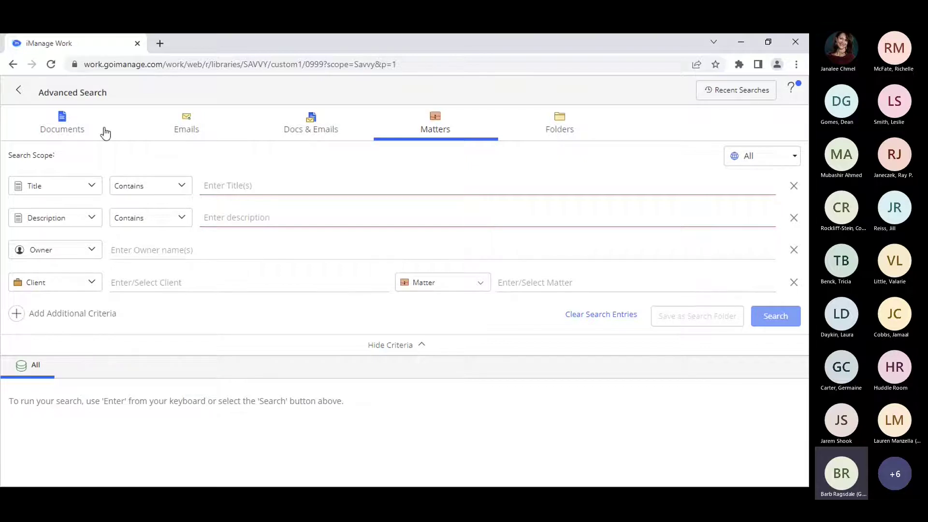
pyautogui.click(61, 120)
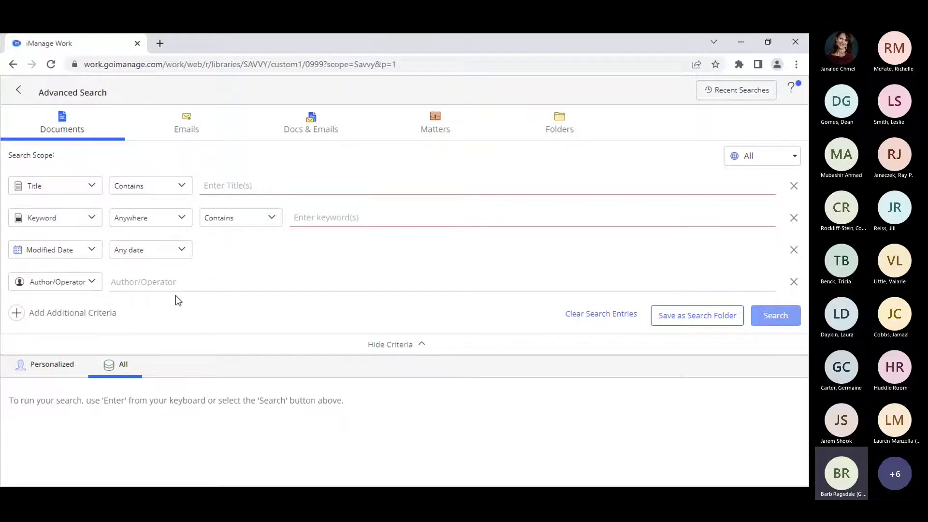
pyautogui.click(58, 317)
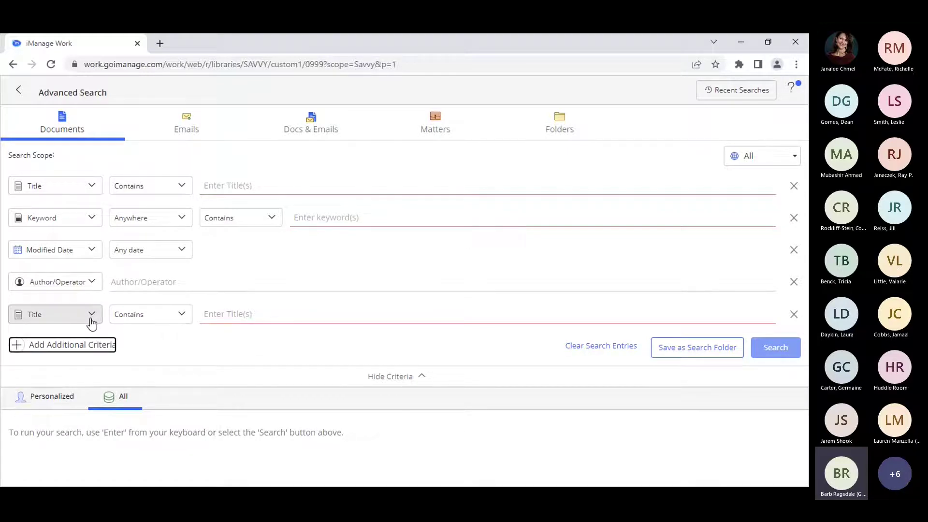
pyautogui.click(91, 321)
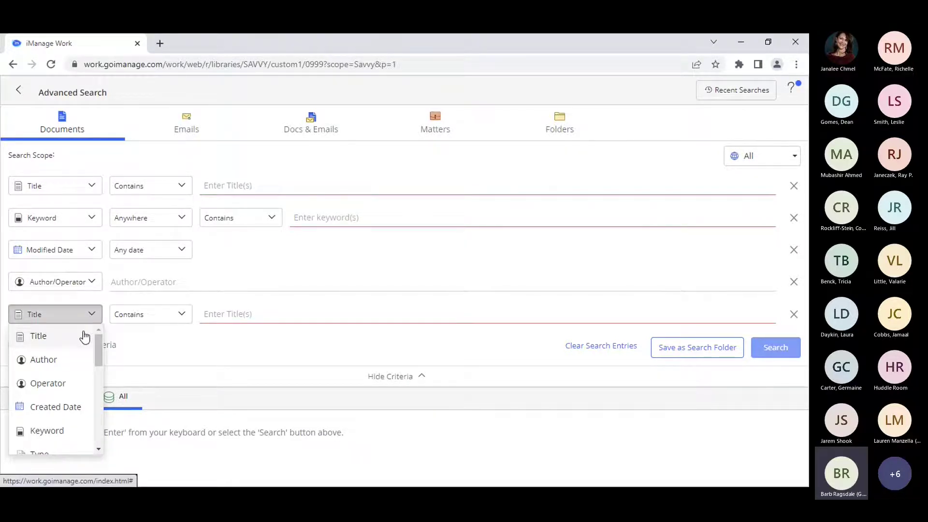
pyautogui.scroll(-3, 68, 360)
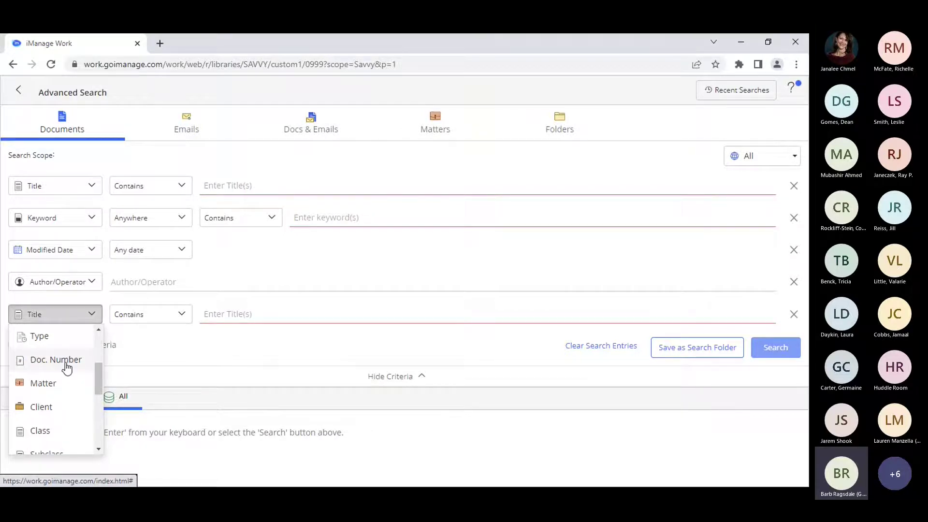
pyautogui.scroll(-3, 68, 367)
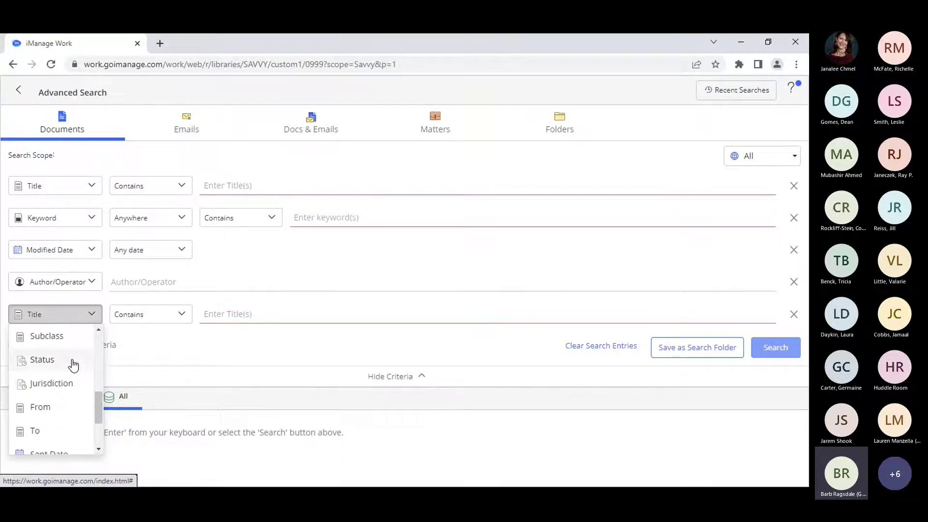
pyautogui.scroll(-3, 74, 366)
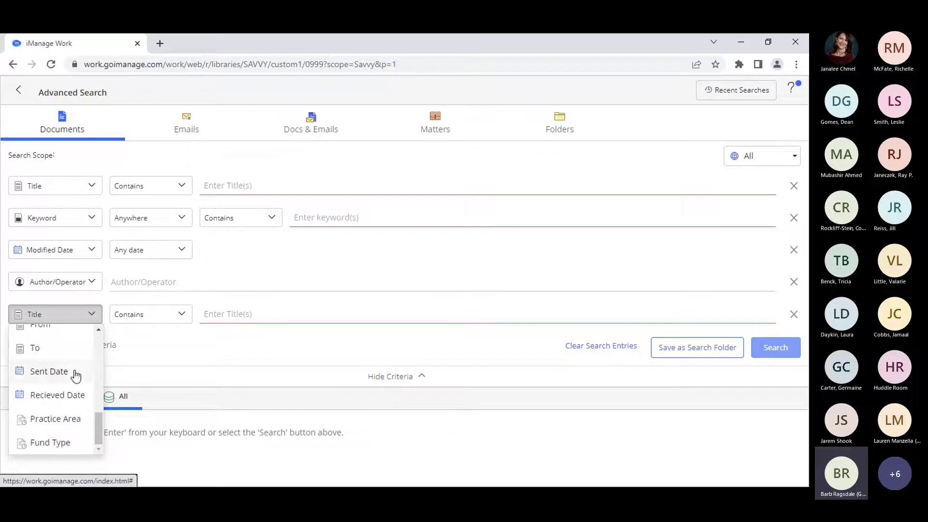
pyautogui.scroll(8, 76, 362)
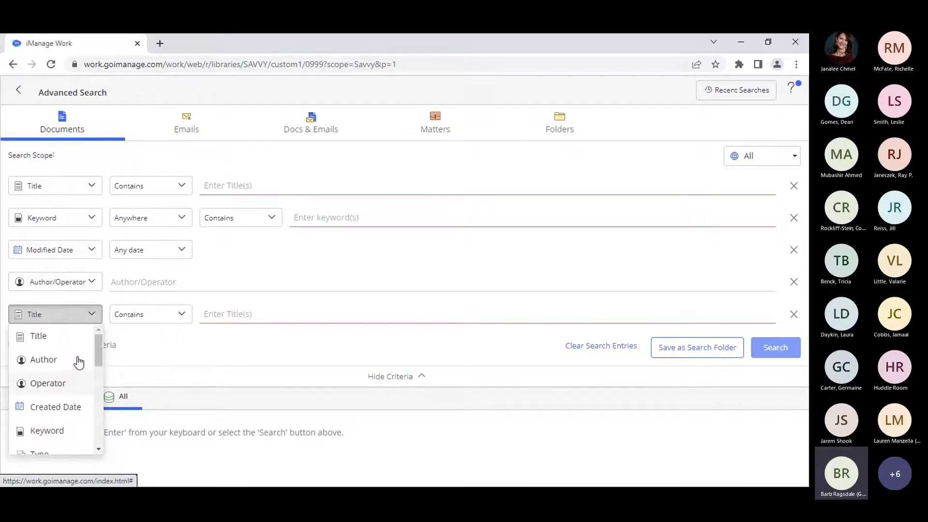
pyautogui.click(70, 319)
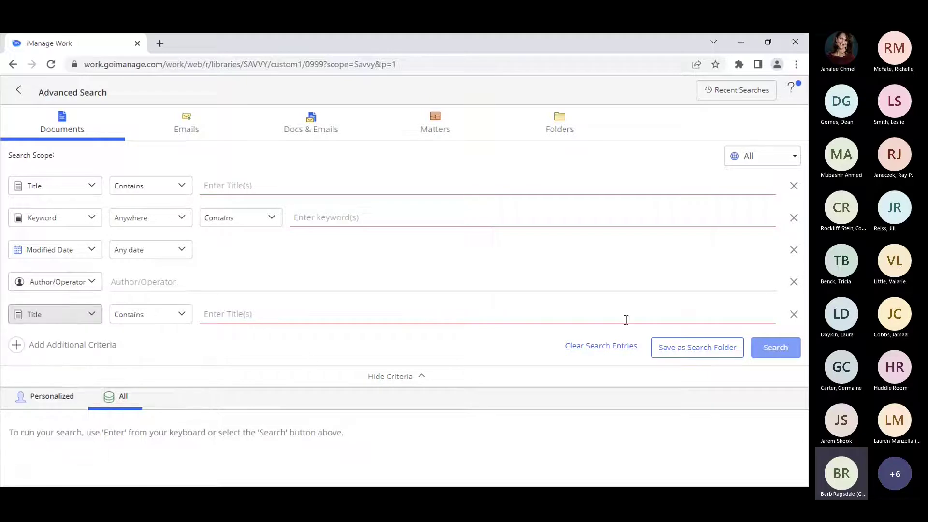
pyautogui.click(794, 315)
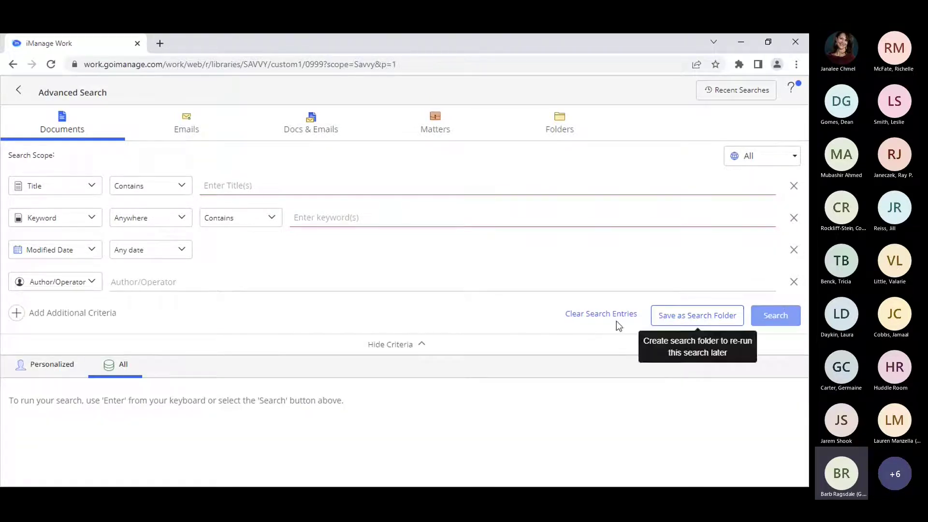
# Leave Advanced Search for the ACME client page, then open and dismiss the search dropdown.
pyautogui.click(18, 93)
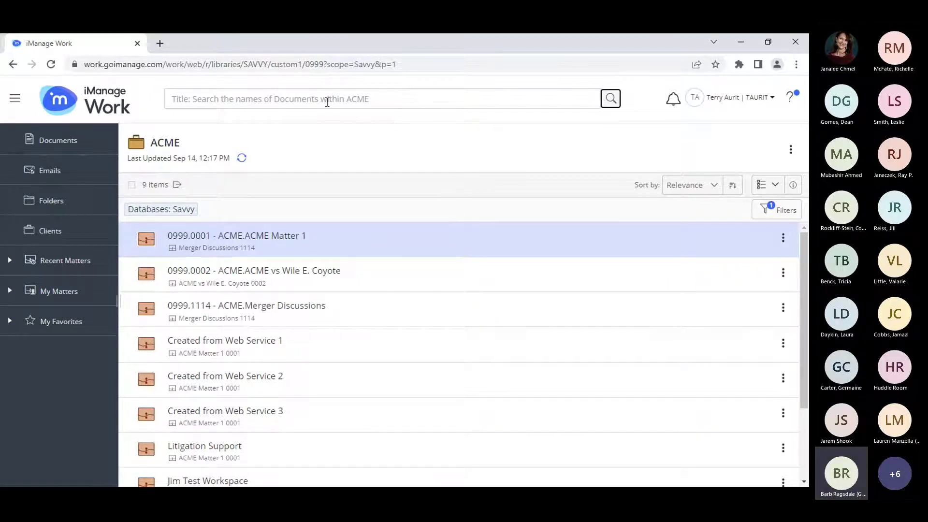
pyautogui.click(327, 98)
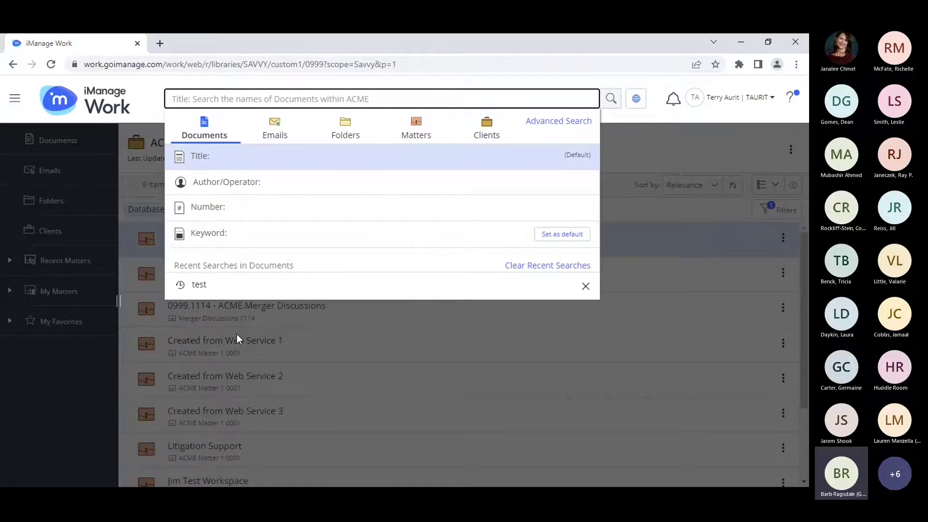
pyautogui.click(68, 143)
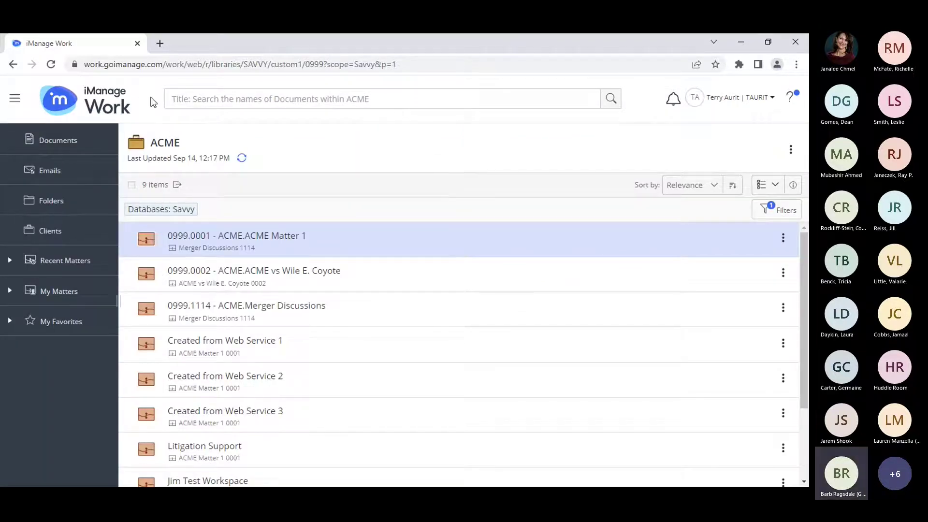
# Go to the Documents section and open the email search options.
pyautogui.click(87, 142)
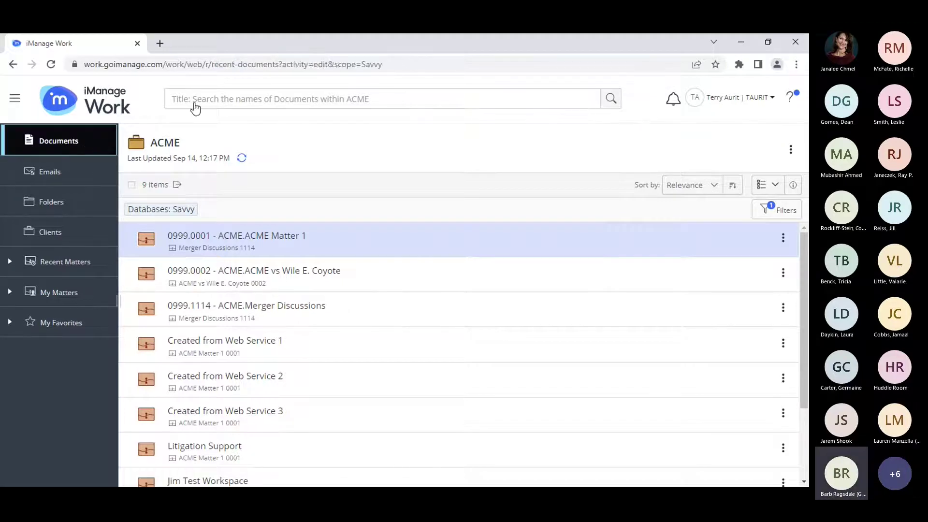
pyautogui.click(200, 99)
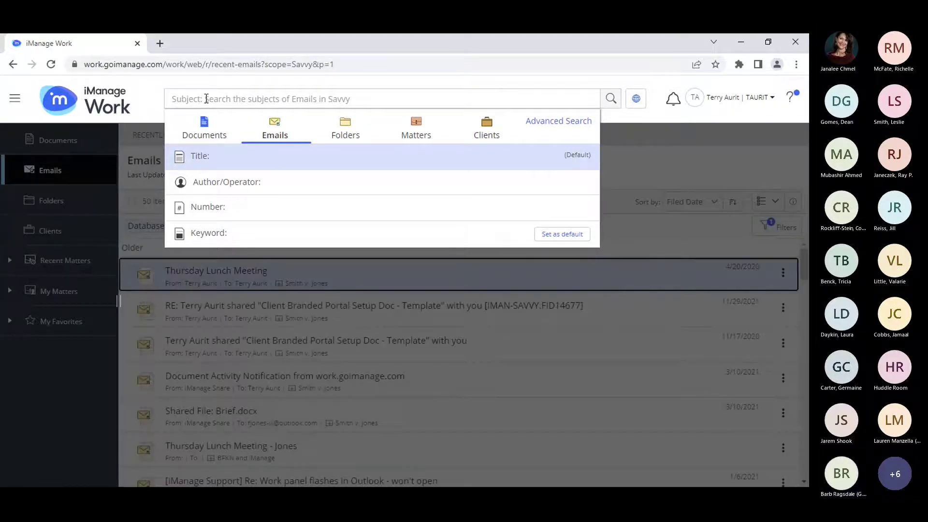
# Search emails for subject 'test', limit to Personalized results, and bring up Test 1's context menu.
pyautogui.write('test')
pyautogui.press('Return')
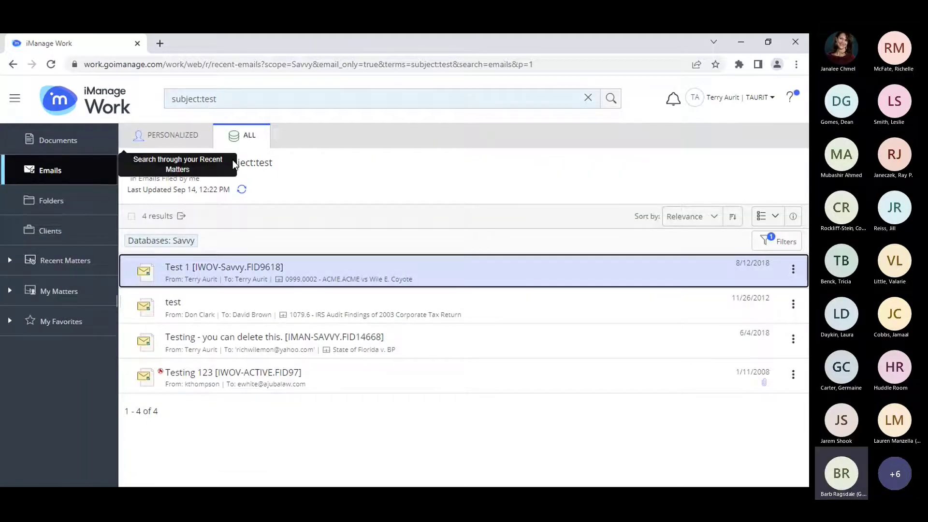
pyautogui.click(177, 137)
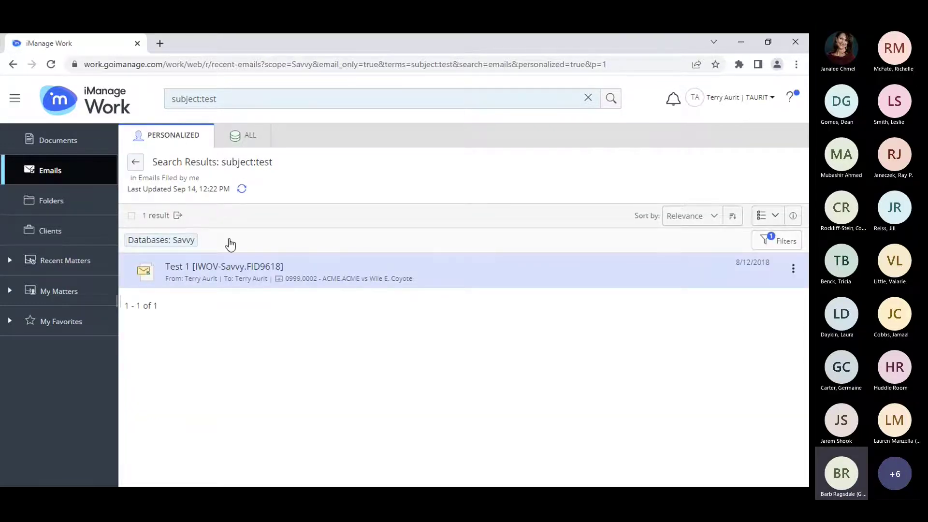
pyautogui.rightClick(223, 271)
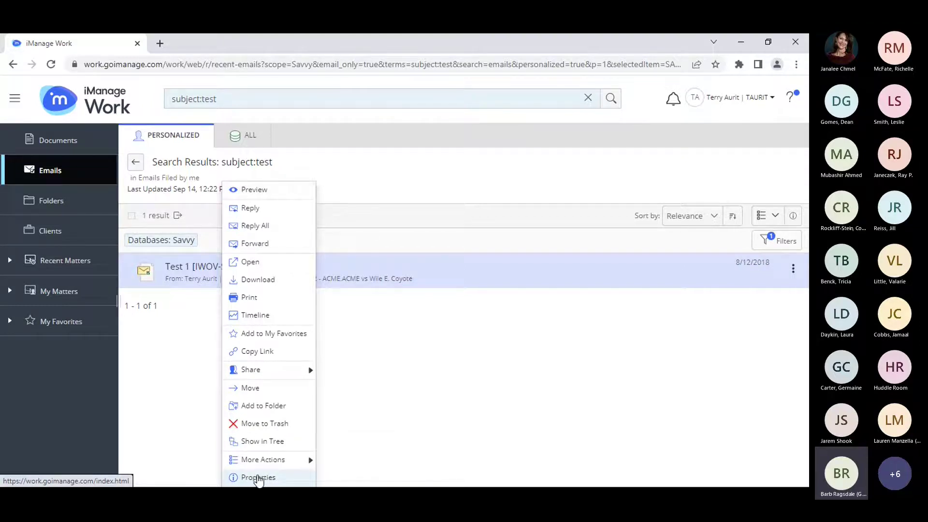
pyautogui.click(258, 478)
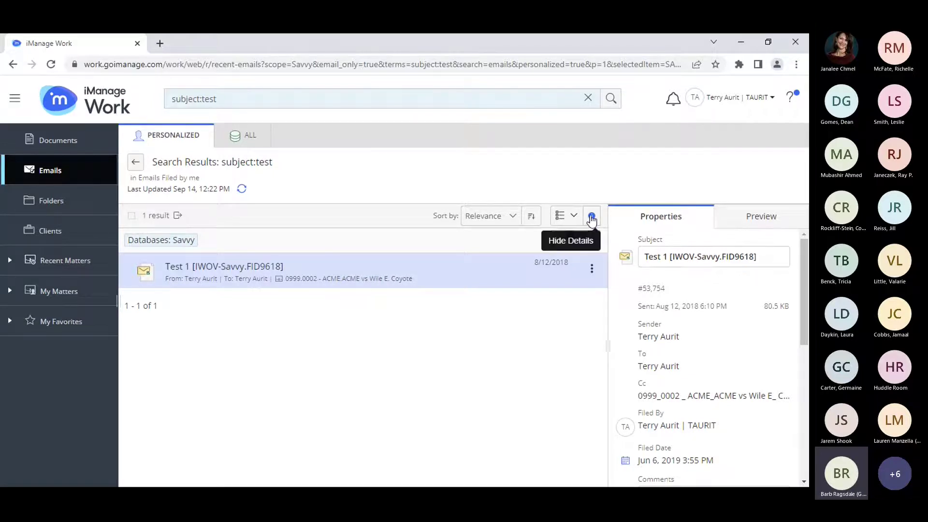
pyautogui.click(592, 219)
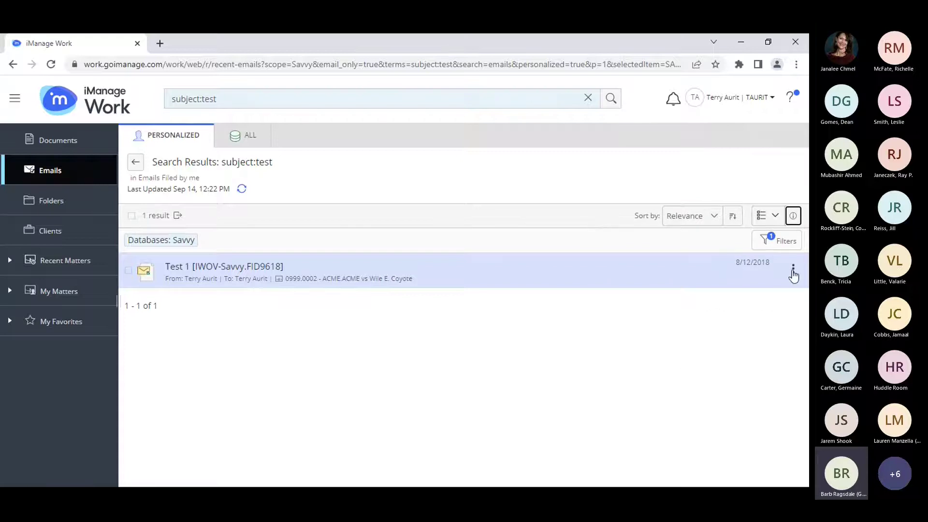
pyautogui.click(793, 271)
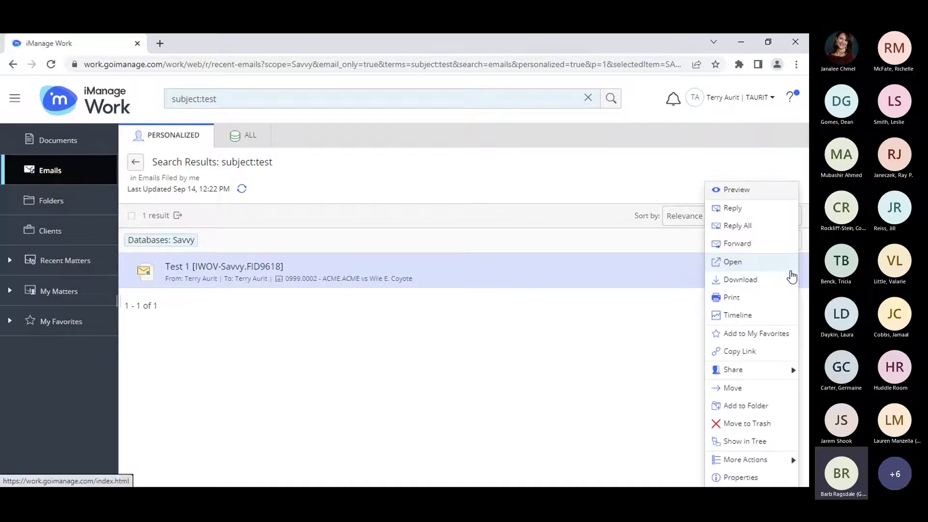
pyautogui.moveTo(758, 376)
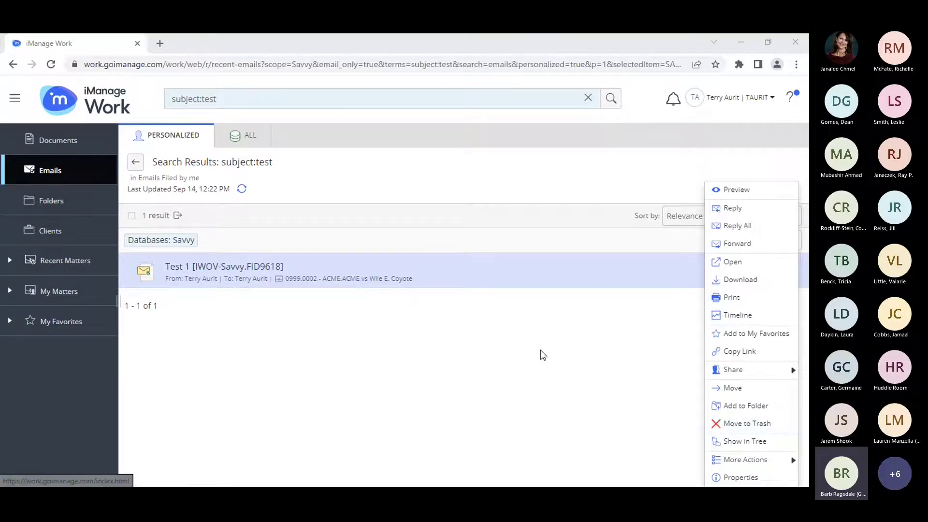
# Open the Trash from the account menu, view Restore for License Agreement, then close the Trash.
pyautogui.click(510, 347)
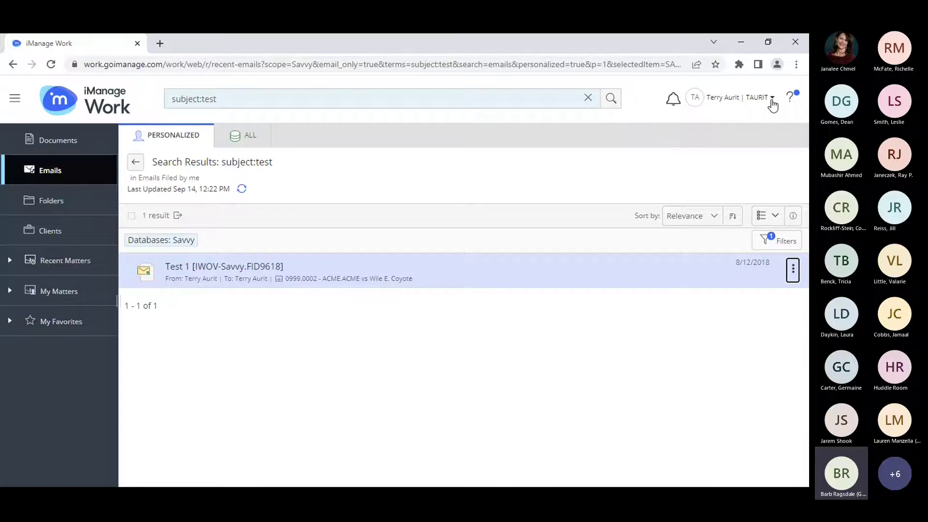
pyautogui.click(773, 98)
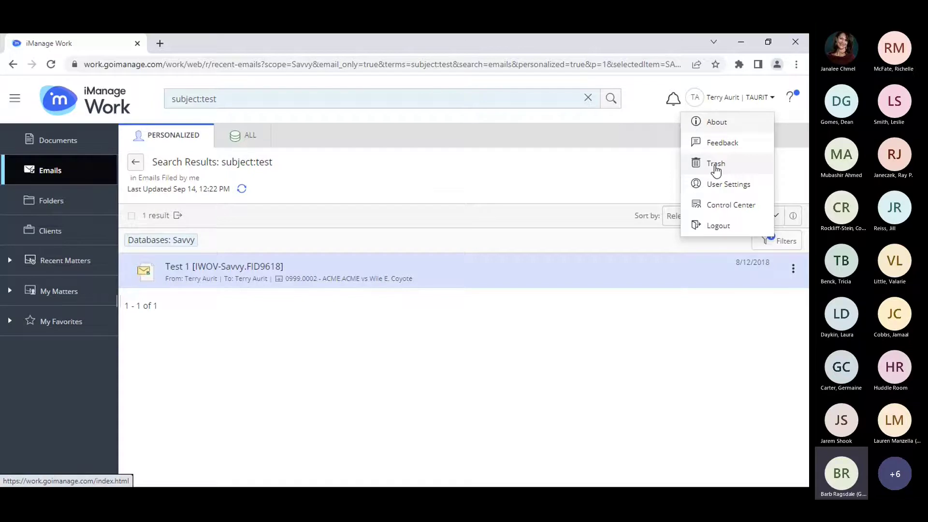
pyautogui.click(716, 165)
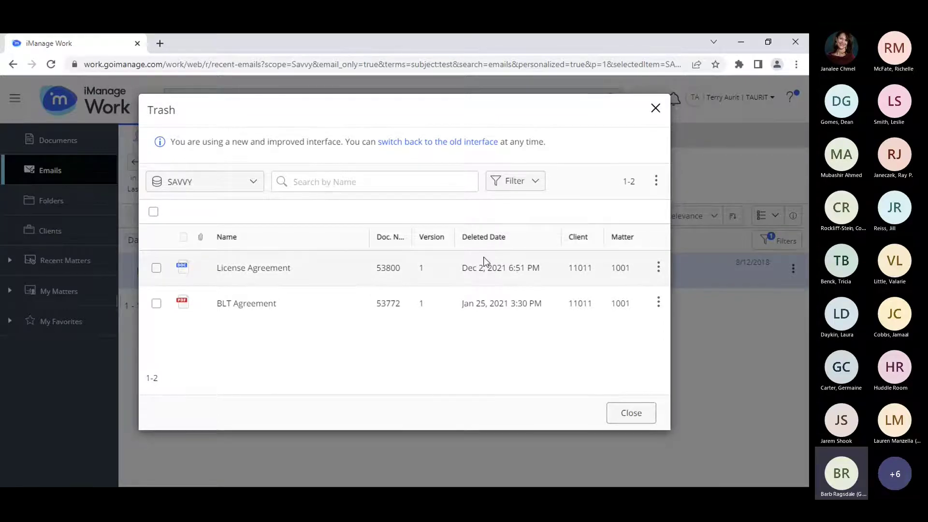
pyautogui.click(659, 269)
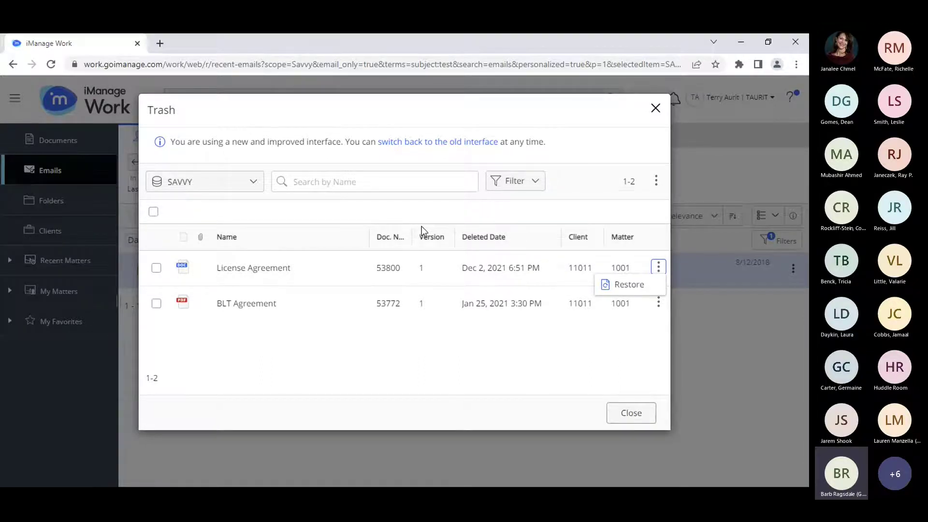
pyautogui.click(657, 109)
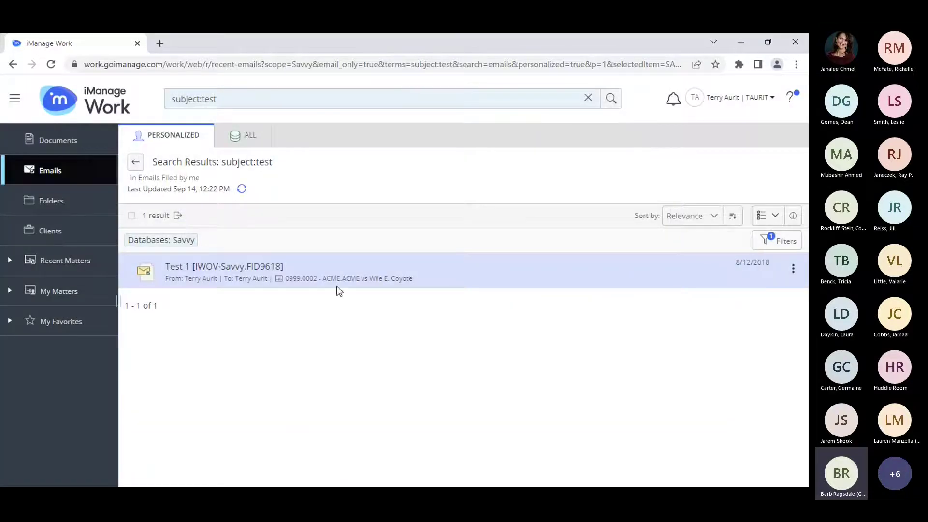
# Look over the Test 1 email's actions and the TAURIT account menu.
pyautogui.rightClick(279, 270)
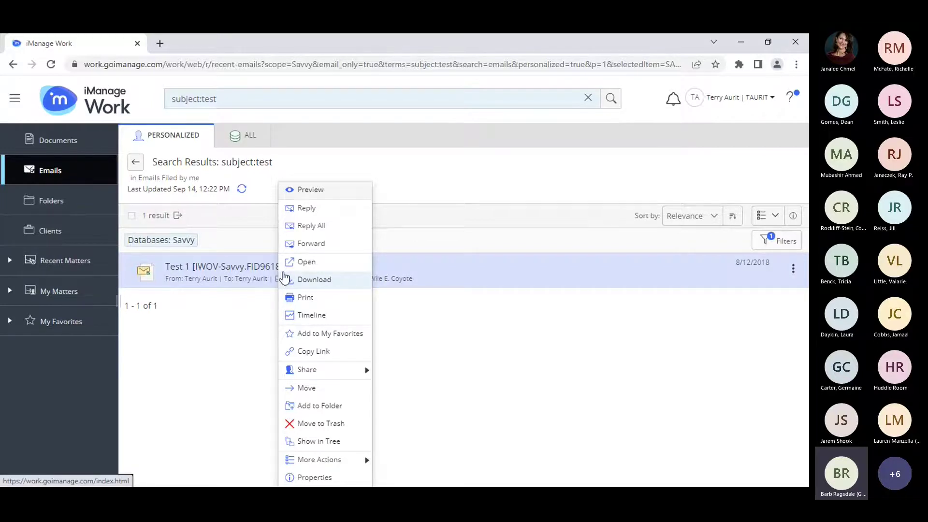
pyautogui.click(777, 103)
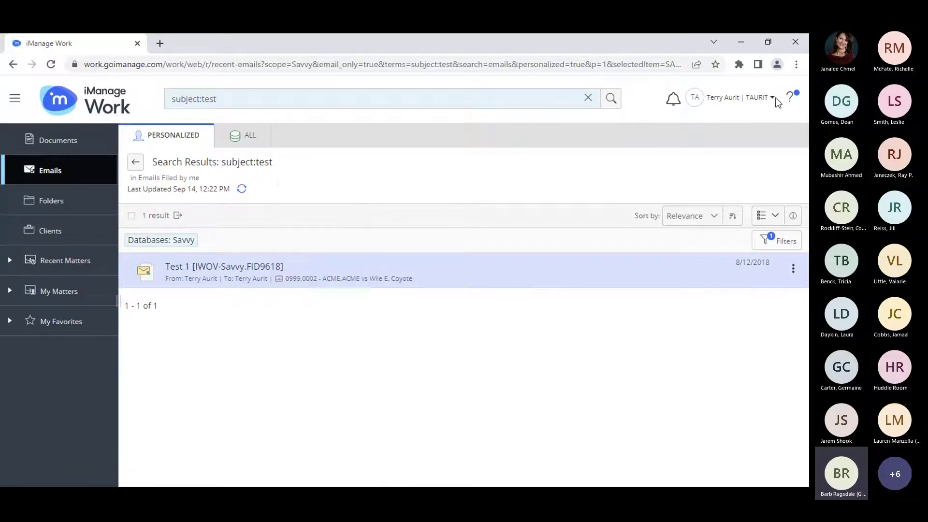
pyautogui.click(773, 100)
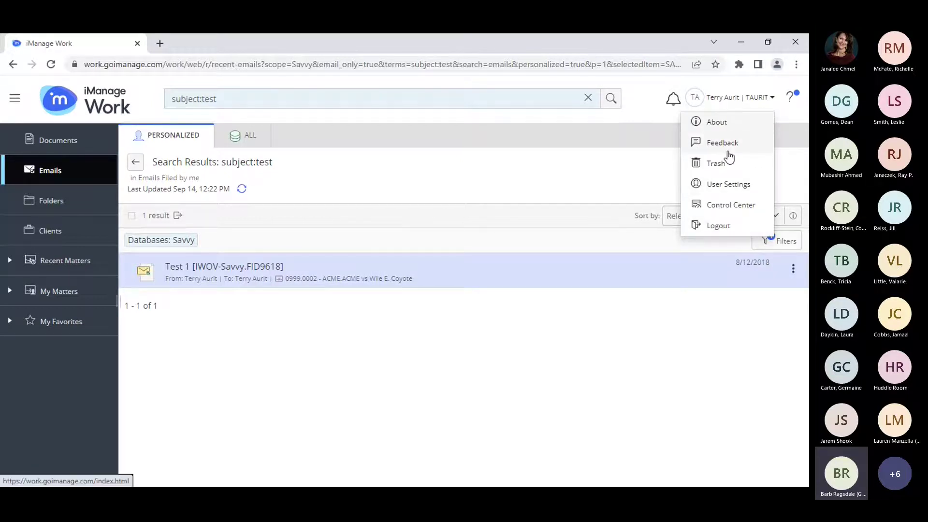
# Extend the subject:test search to ALL databases, showing 4 results.
pyautogui.rightClick(254, 266)
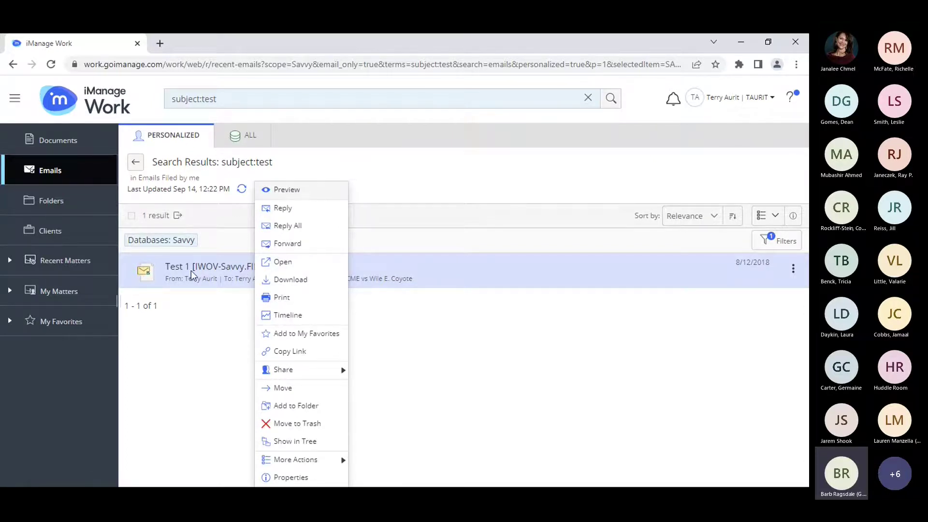
pyautogui.click(238, 141)
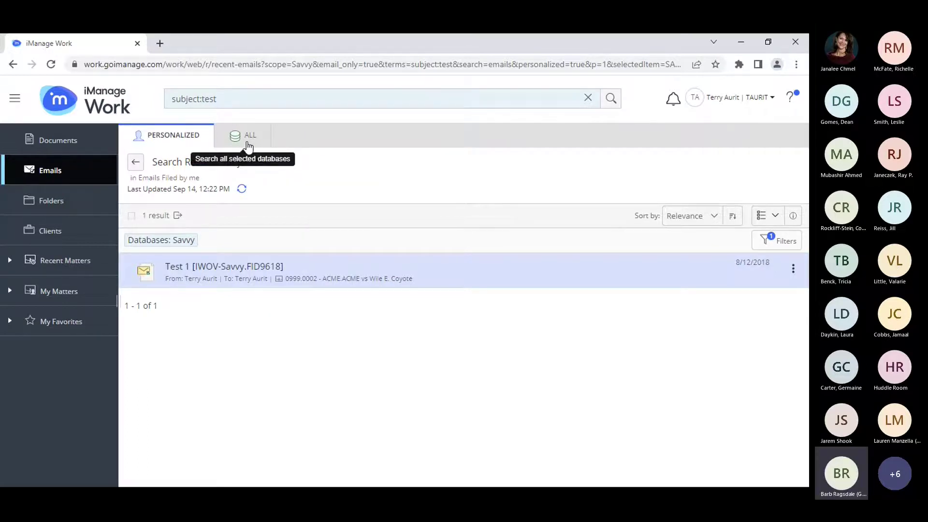
pyautogui.click(248, 145)
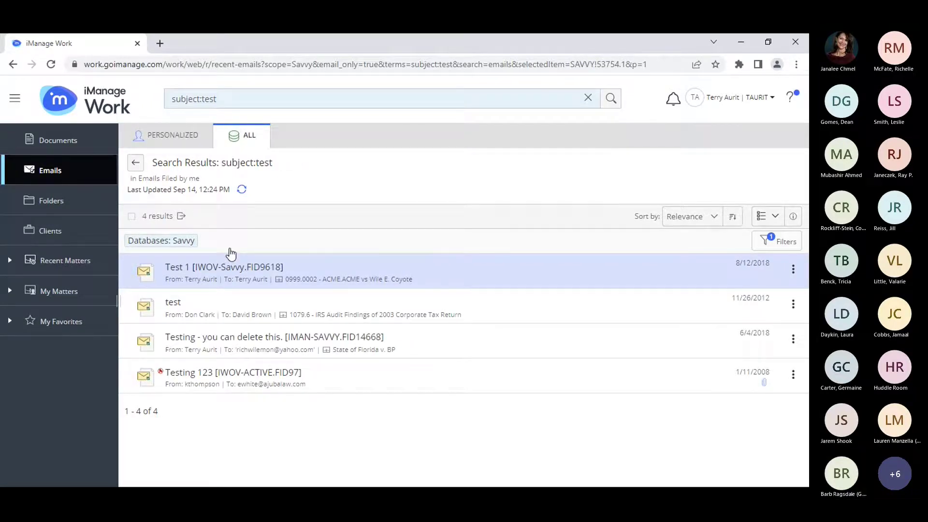
pyautogui.click(62, 147)
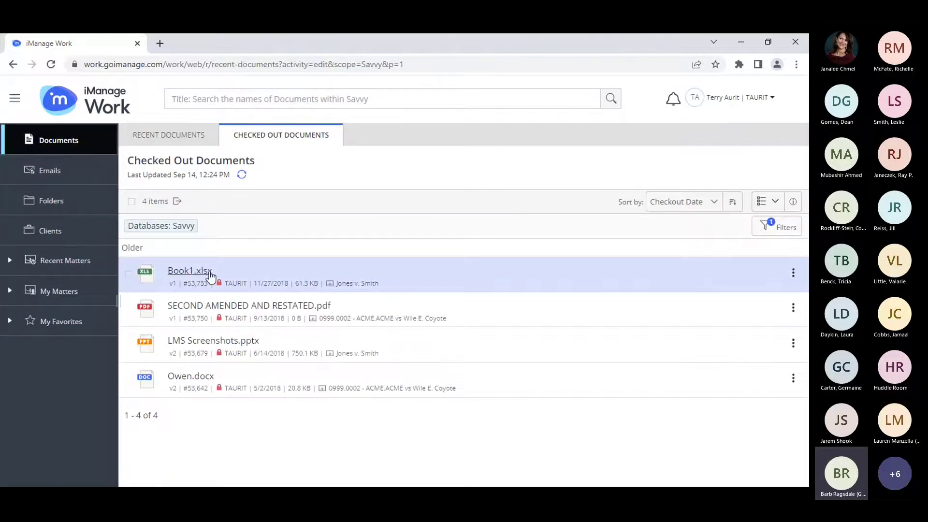
# Use Show in Tree on Book1.xlsx to reveal it under Jones v. Smith's Documents folder.
pyautogui.click(208, 272)
pyautogui.rightClick(210, 272)
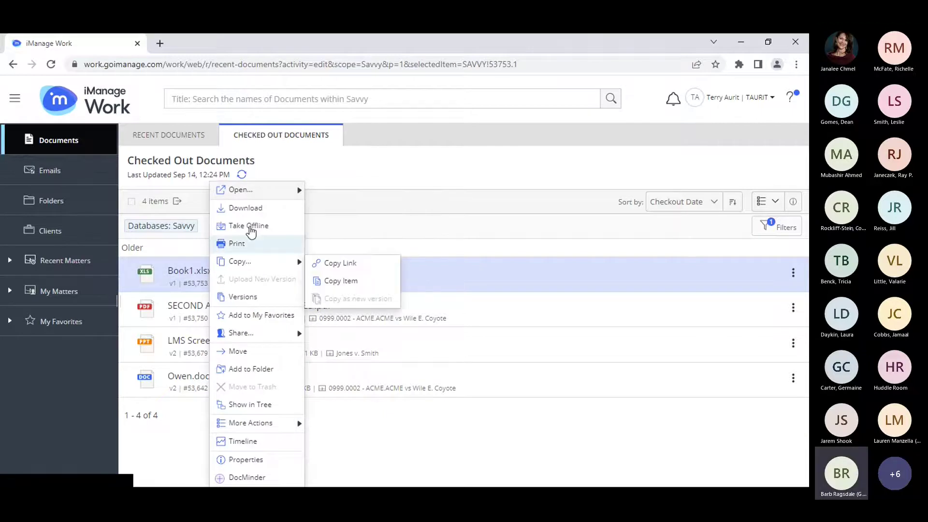
pyautogui.moveTo(258, 269)
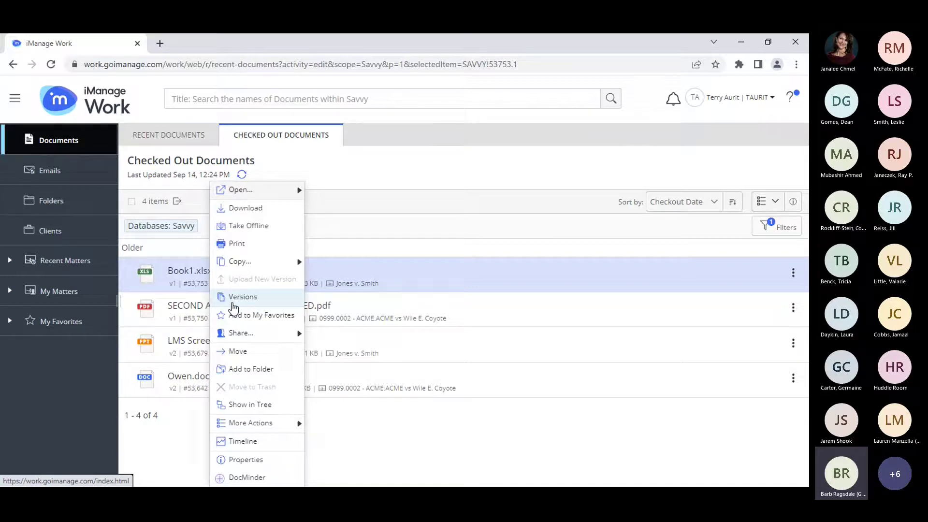
pyautogui.moveTo(227, 337)
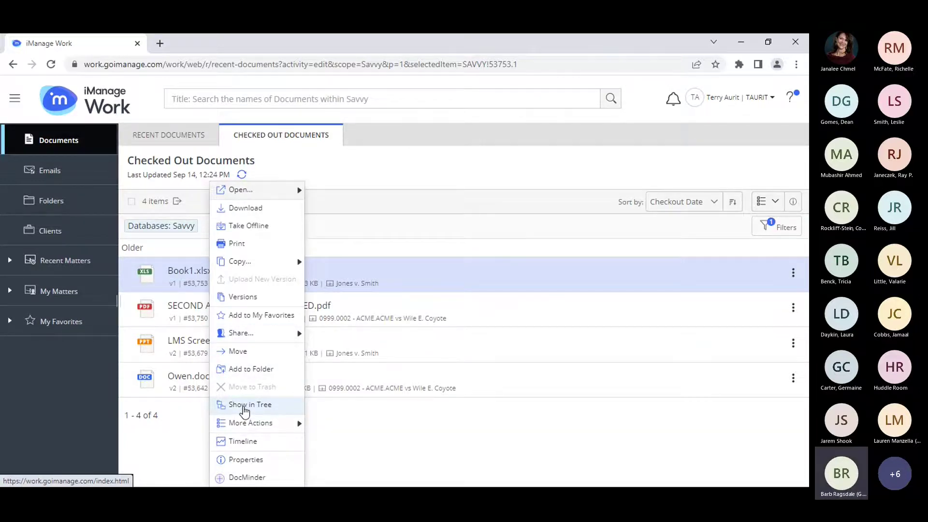
pyautogui.click(245, 411)
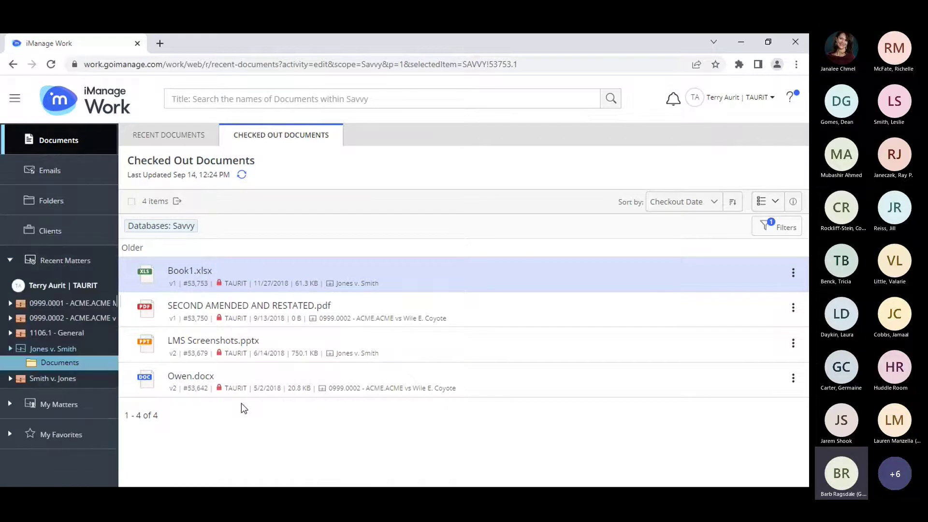
# Browse Book1.xlsx's right-click action list, then dismiss it.
pyautogui.rightClick(191, 275)
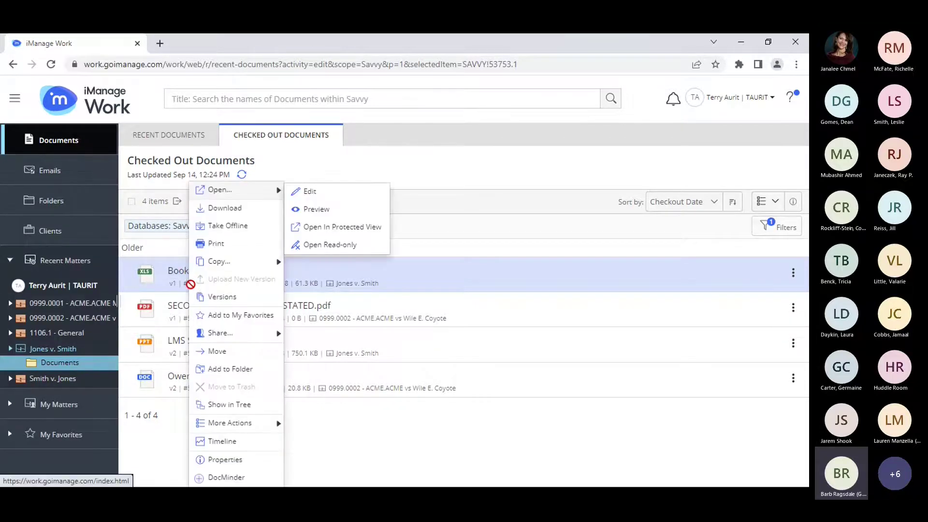
pyautogui.moveTo(237, 423)
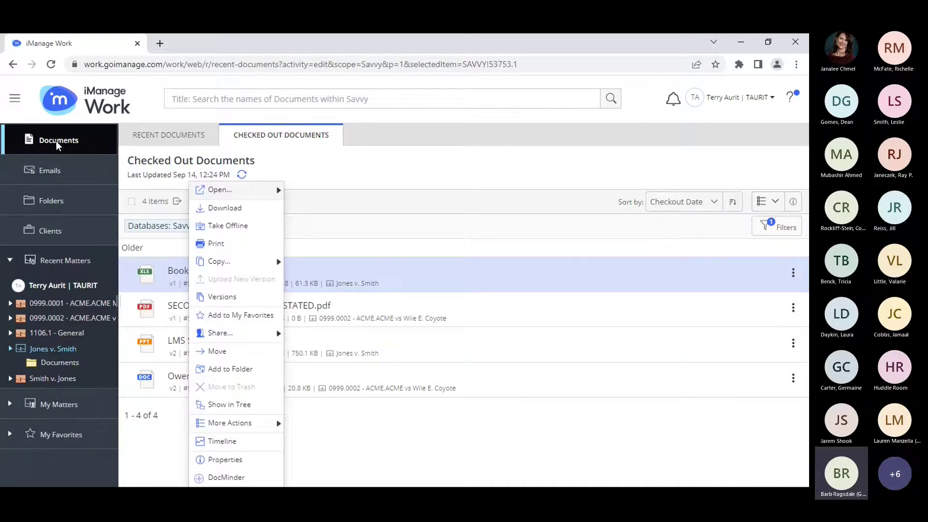
pyautogui.moveTo(244, 192)
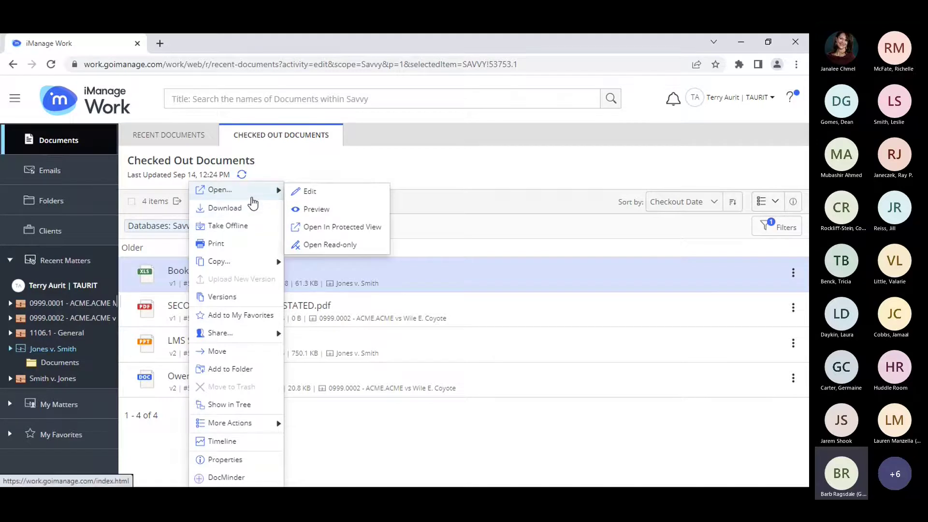
pyautogui.click(793, 273)
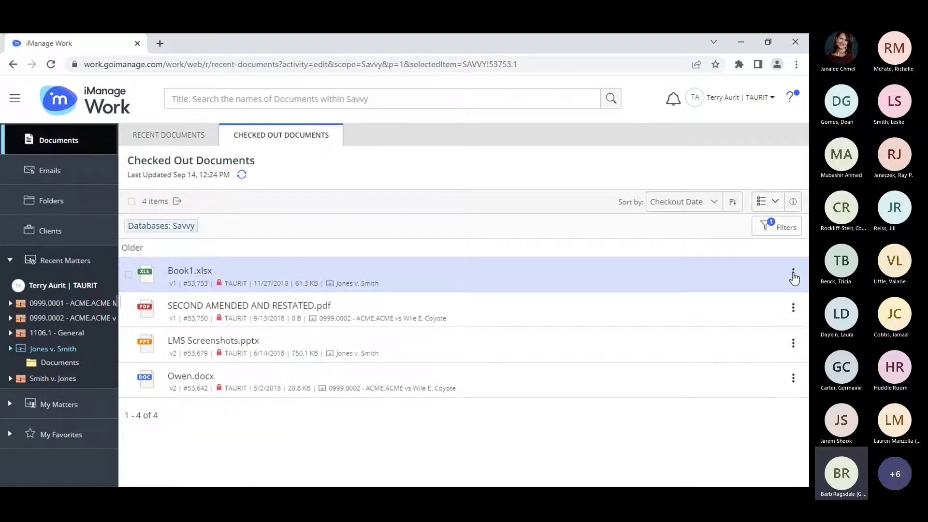
# Browse Book1.xlsx's ⋮ menu entries Open, Copy, Share and More Actions (Checkin, Relate Item, Unlock).
pyautogui.click(793, 276)
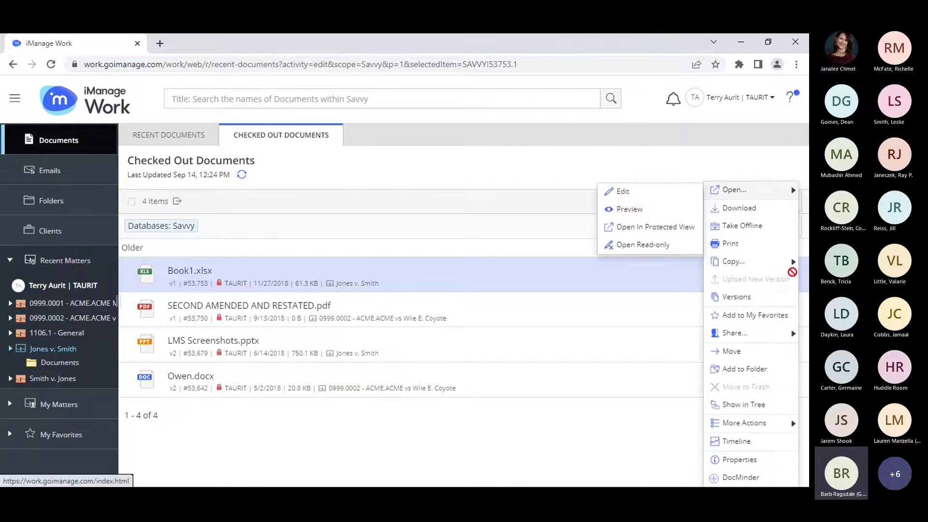
pyautogui.moveTo(753, 191)
pyautogui.moveTo(752, 269)
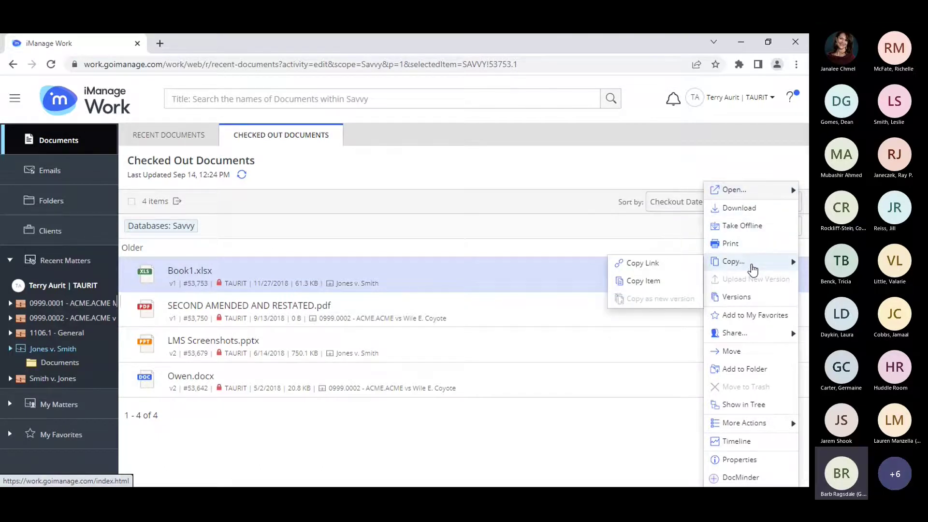
pyautogui.moveTo(742, 338)
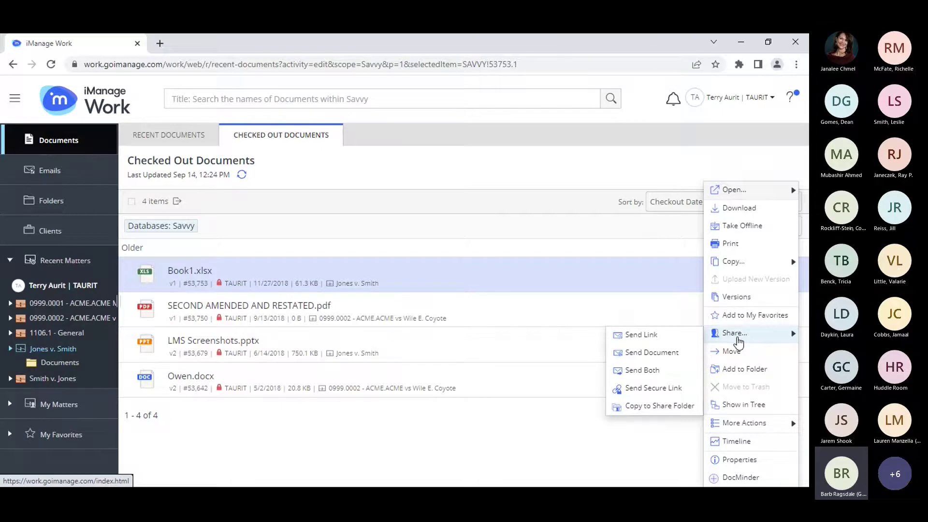
pyautogui.moveTo(743, 425)
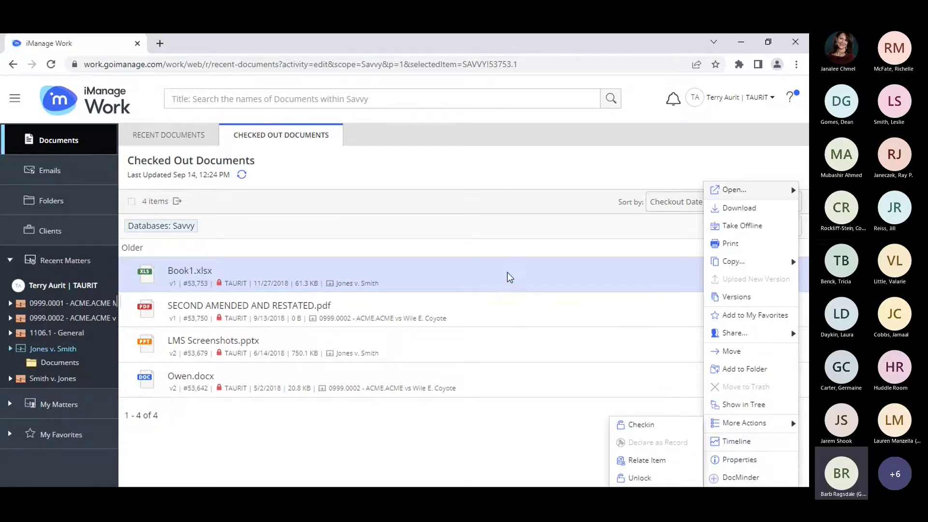
# Show Book1's Properties panel and scroll to its checked-out status, client Jones Apparel Group, matter General.
pyautogui.click(550, 258)
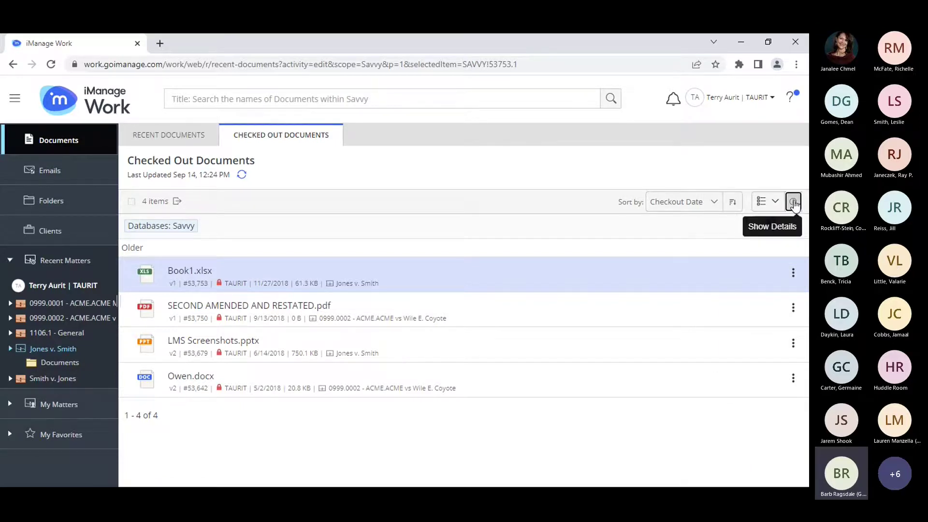
pyautogui.click(794, 202)
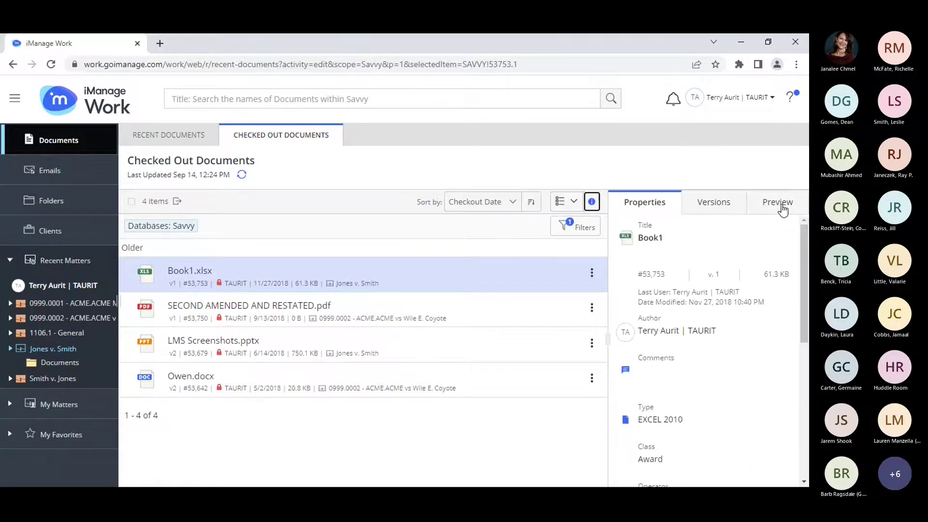
pyautogui.click(688, 240)
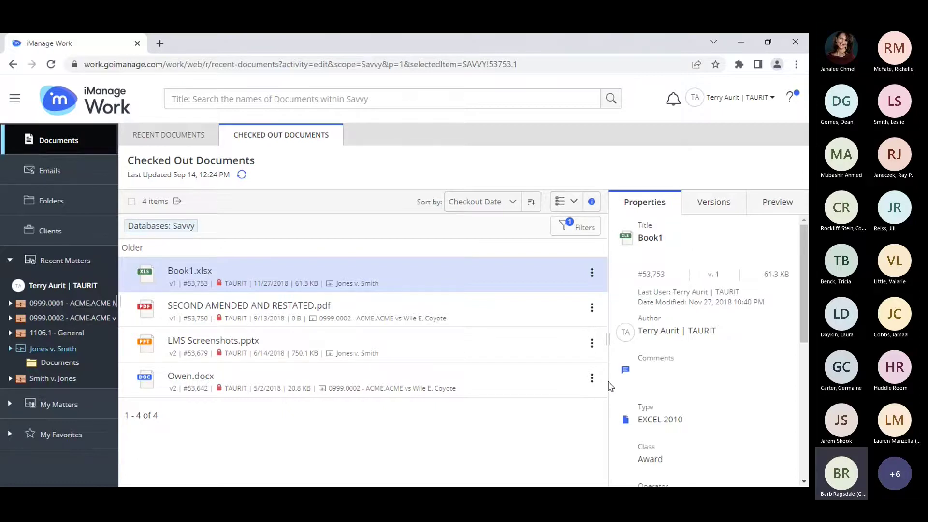
pyautogui.scroll(-5, 667, 282)
pyautogui.scroll(-2, 666, 283)
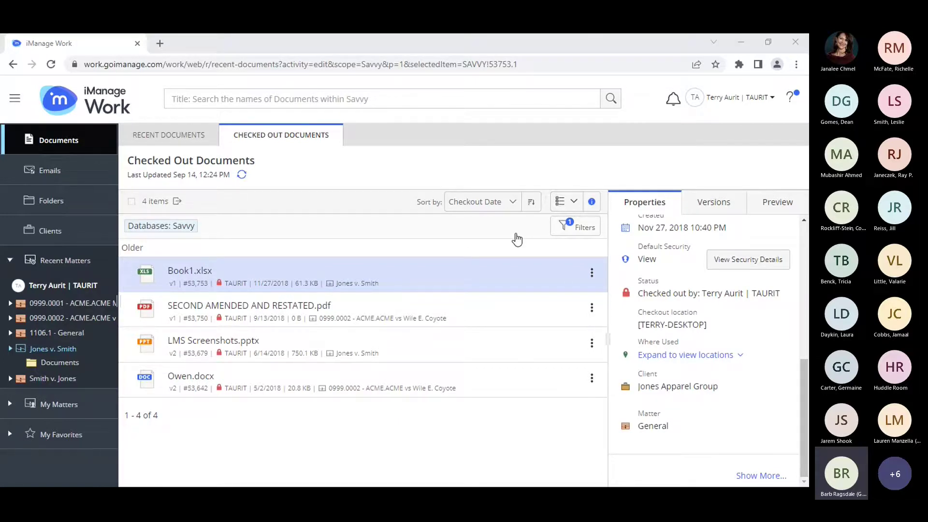
# Hide Book1.xlsx's details panel so the four-file list fills the width.
pyautogui.click(592, 202)
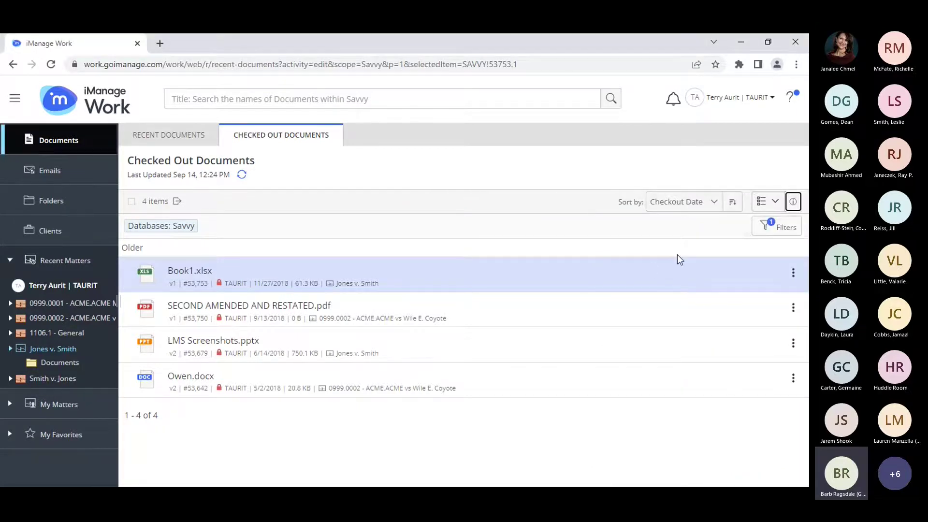